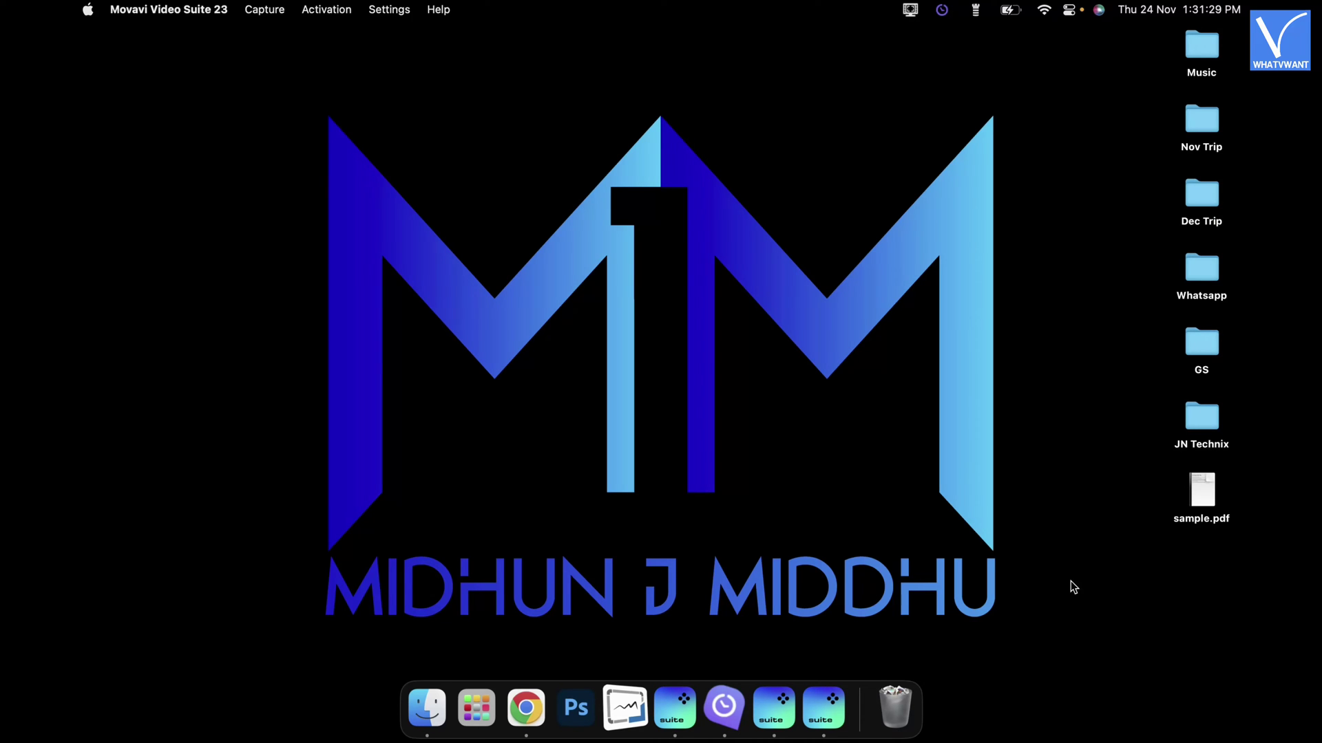
# - Open Accessibility > Spoken Content in macOS System Settings from the Apple menu
pyautogui.click(1071, 581)
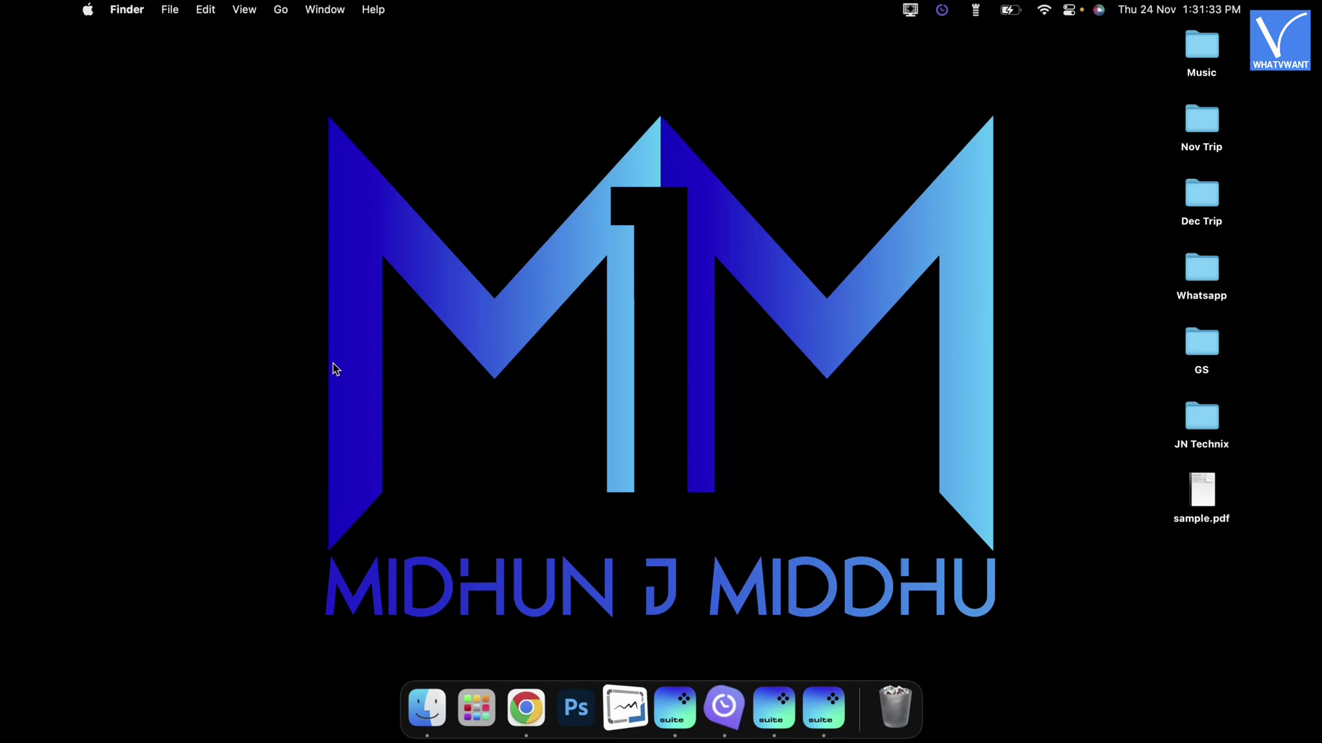
pyautogui.click(88, 10)
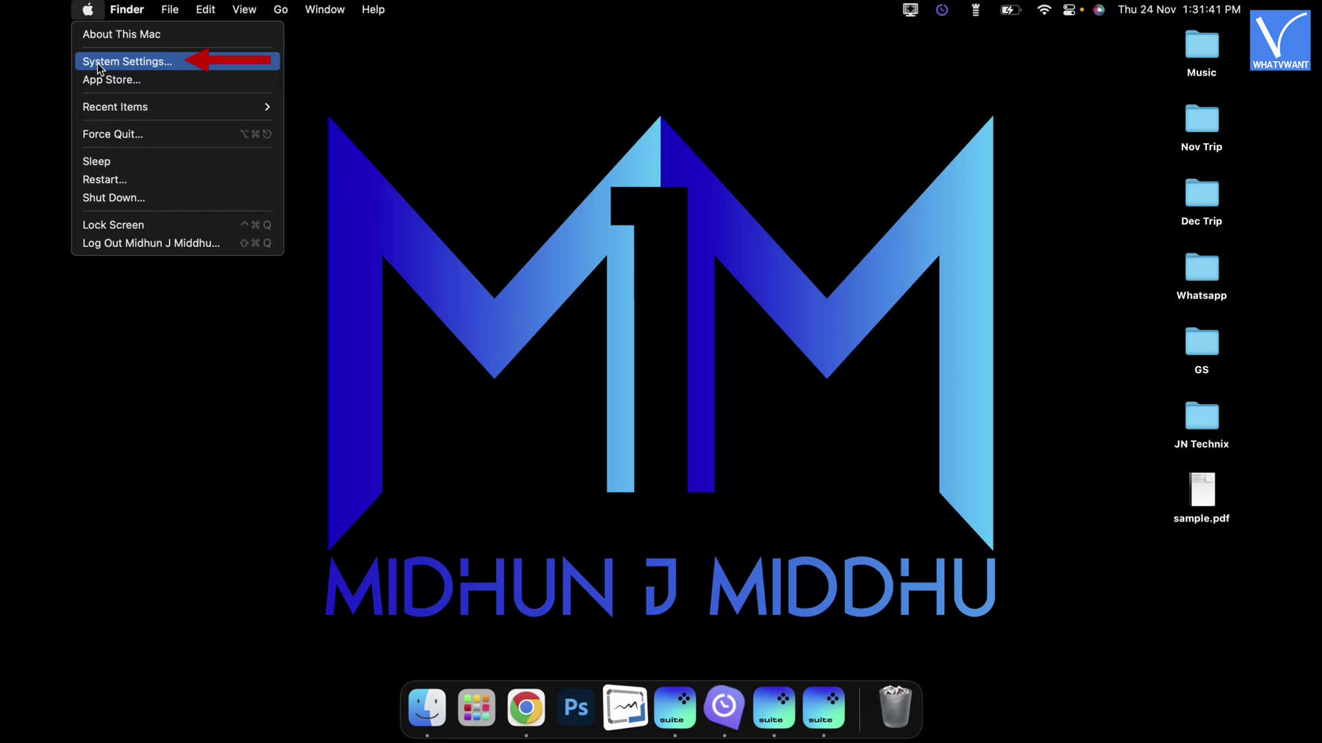
pyautogui.click(118, 63)
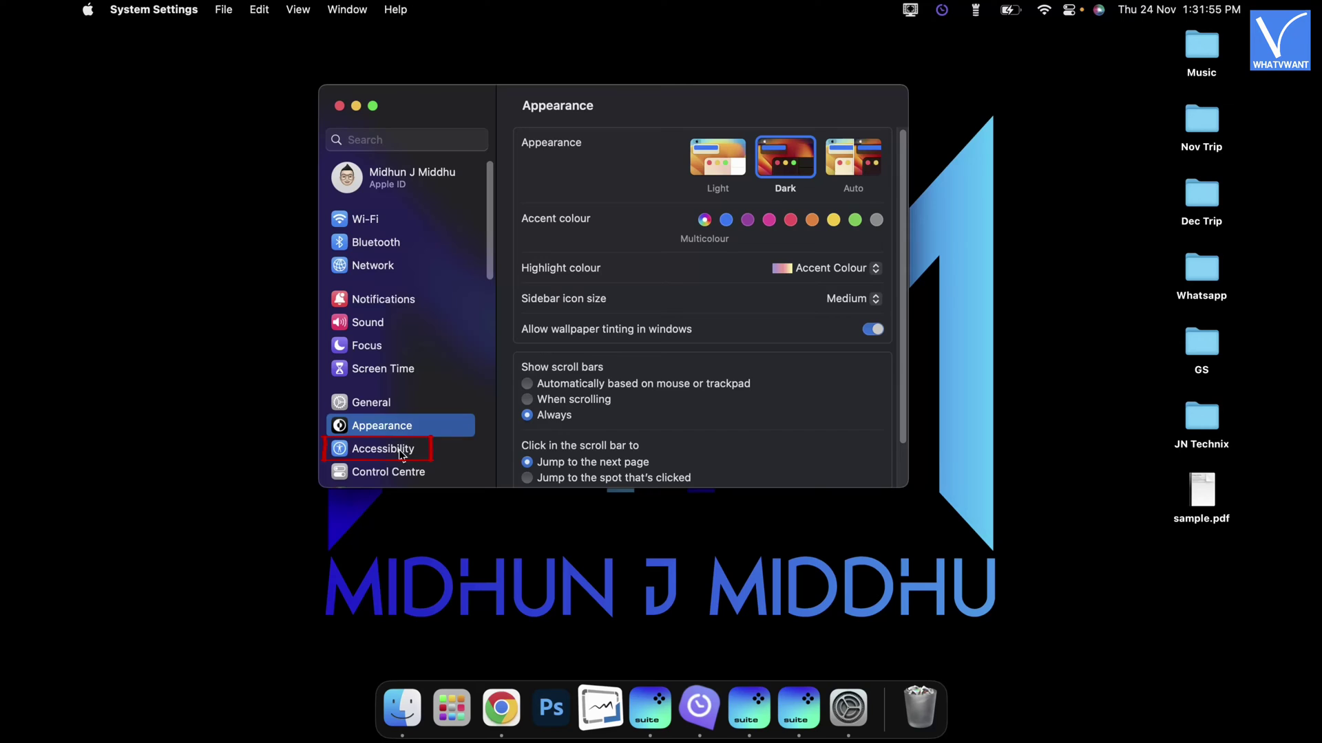
pyautogui.click(402, 453)
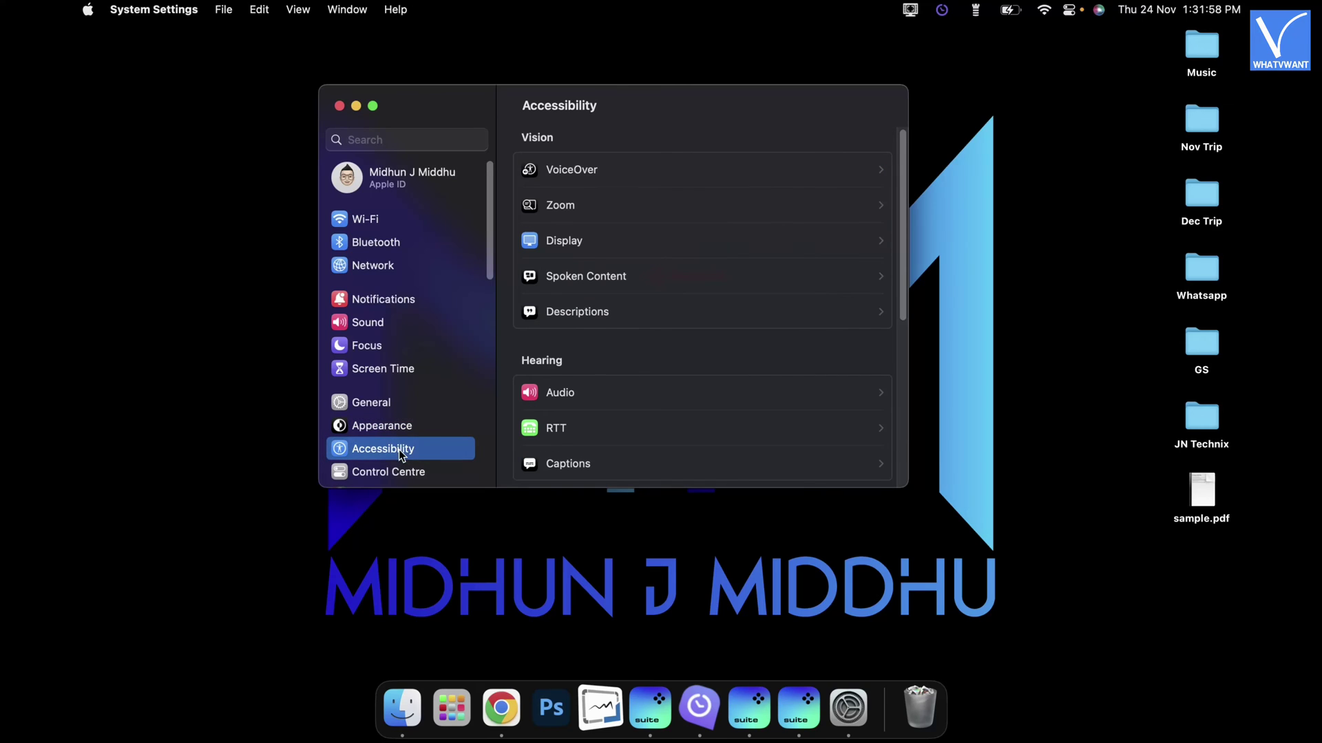
pyautogui.click(589, 279)
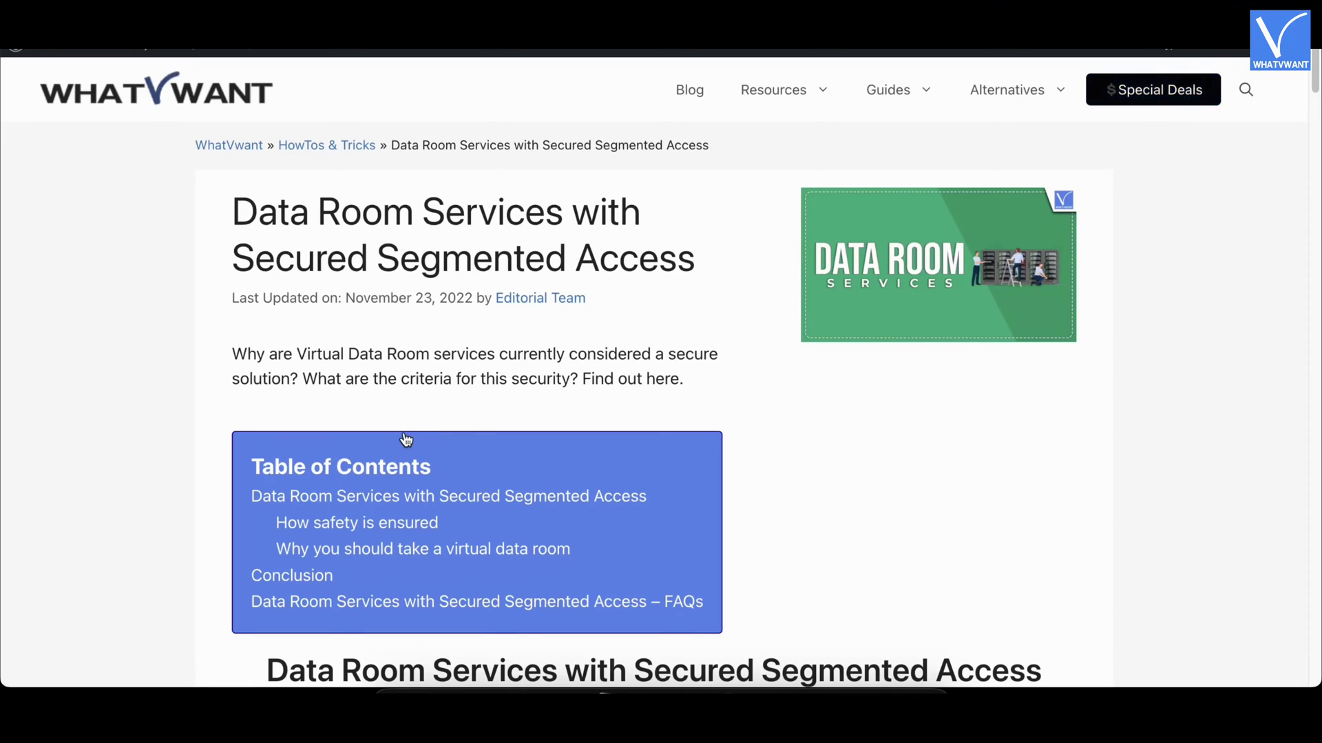
# - Select the first paragraph, 'Security' to 'information leaks.', and speak it with Option+Esc
pyautogui.scroll(-1, 406, 439)
pyautogui.scroll(-2, 406, 439)
pyautogui.scroll(-3, 406, 439)
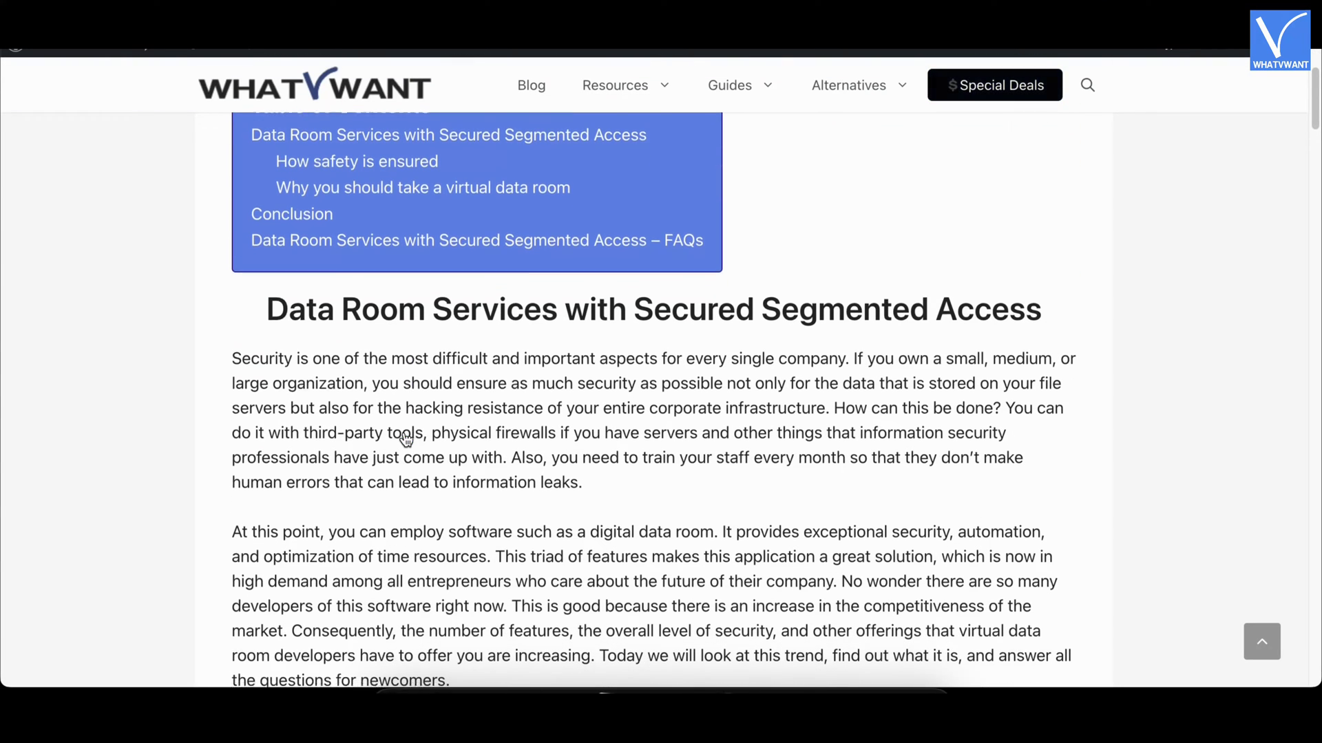
pyautogui.scroll(-2, 400, 437)
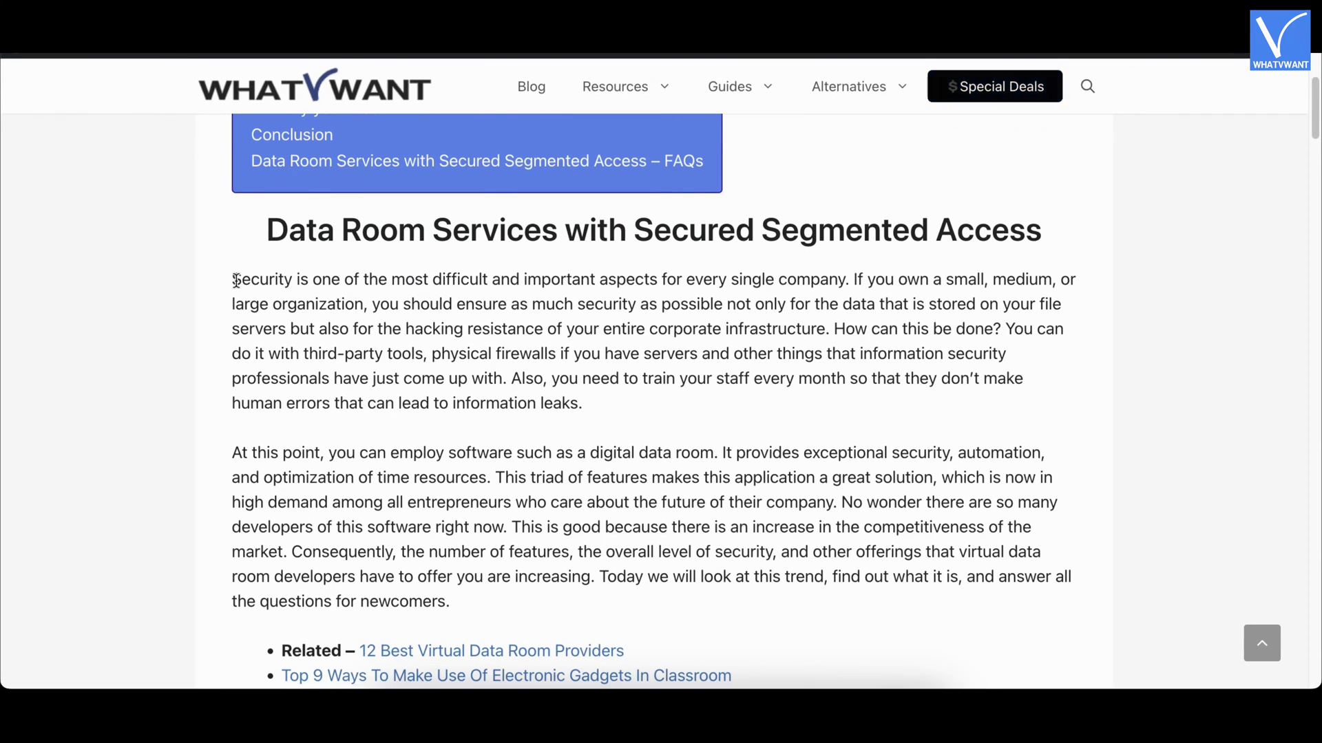
pyautogui.moveTo(236, 280); pyautogui.dragTo(628, 416)
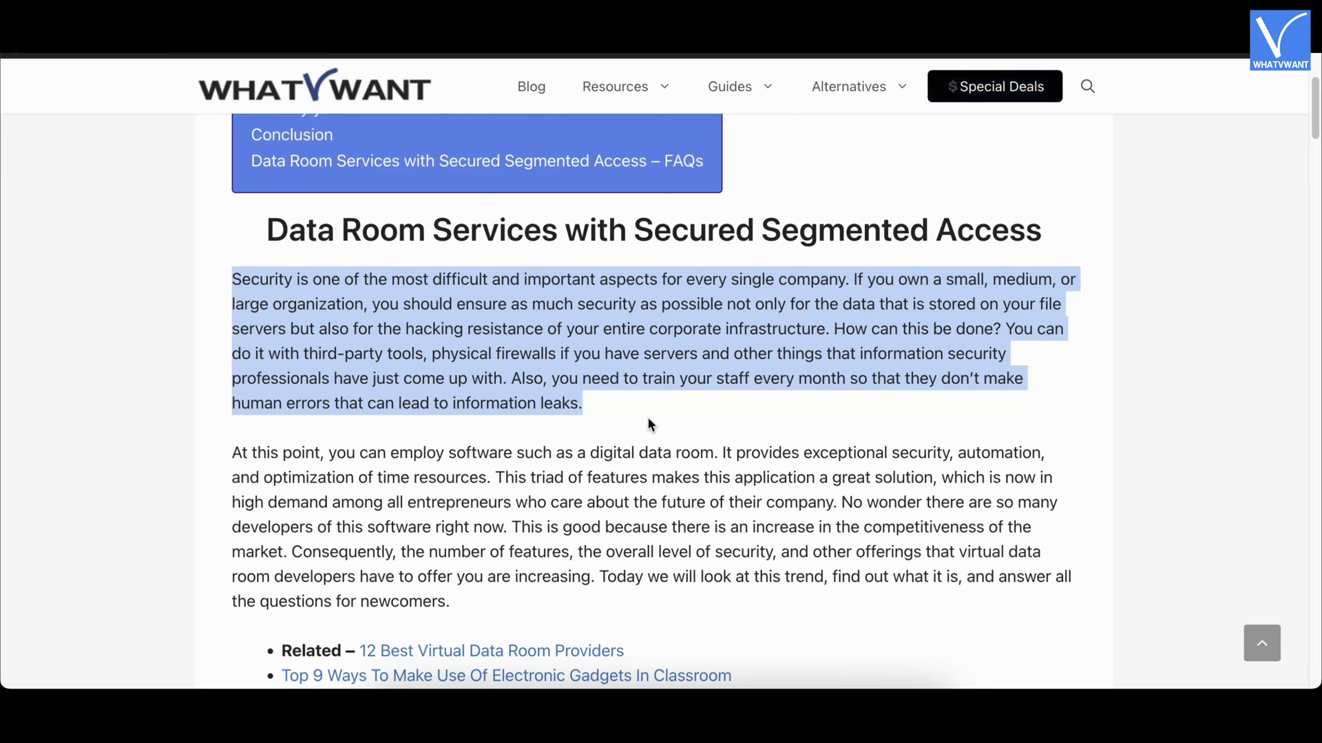
pyautogui.hotkey('alt', 'Escape')
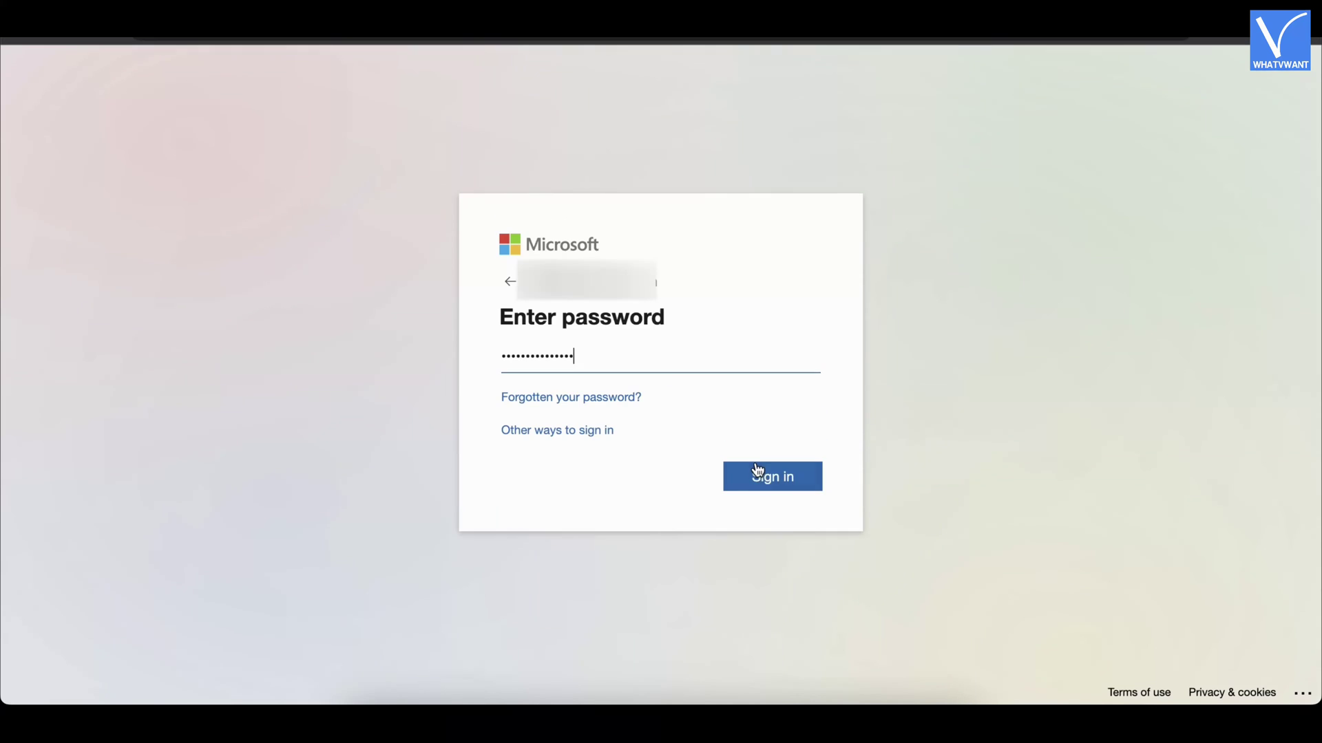
# - Sign in to Outlook and show more actions for the Microsoft Teams welcome email
pyautogui.click(757, 471)
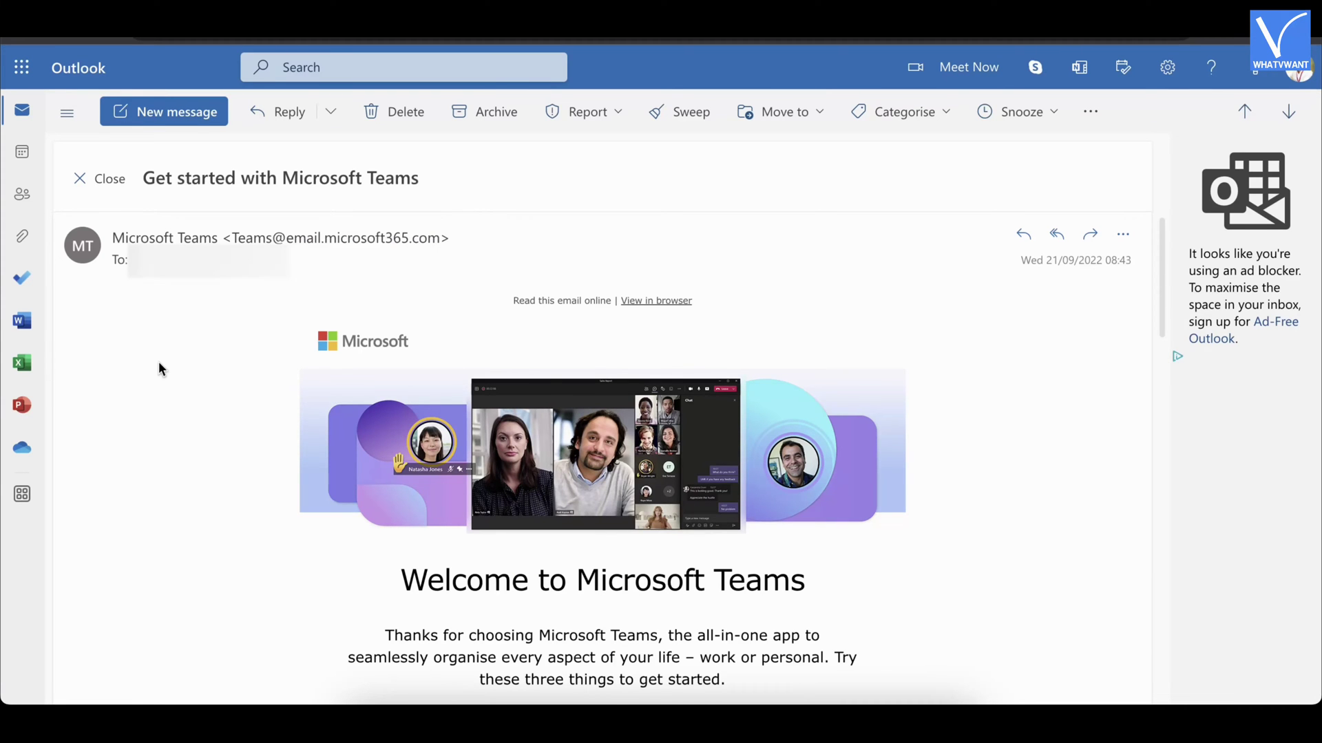
pyautogui.click(1093, 114)
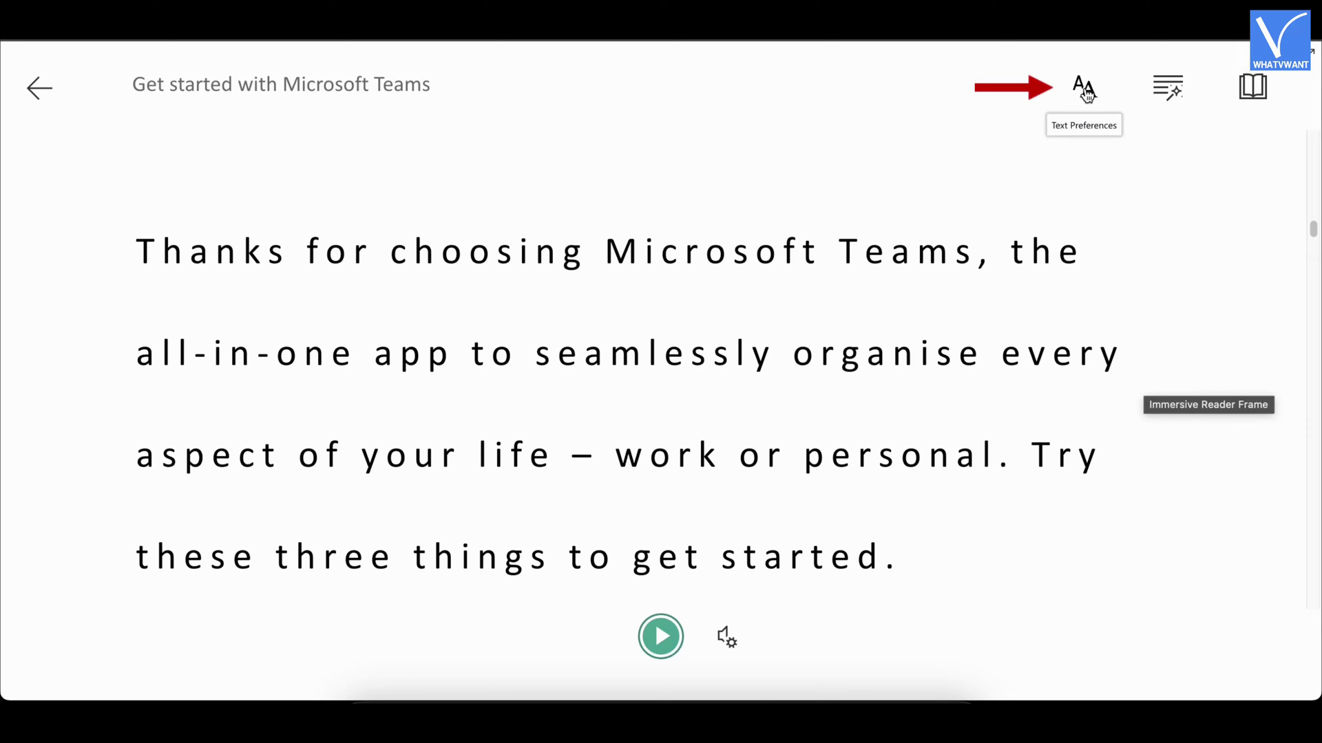
# - Browse the Text Preferences, Grammar Options and Reading Preferences panels for the Teams email
pyautogui.click(1086, 94)
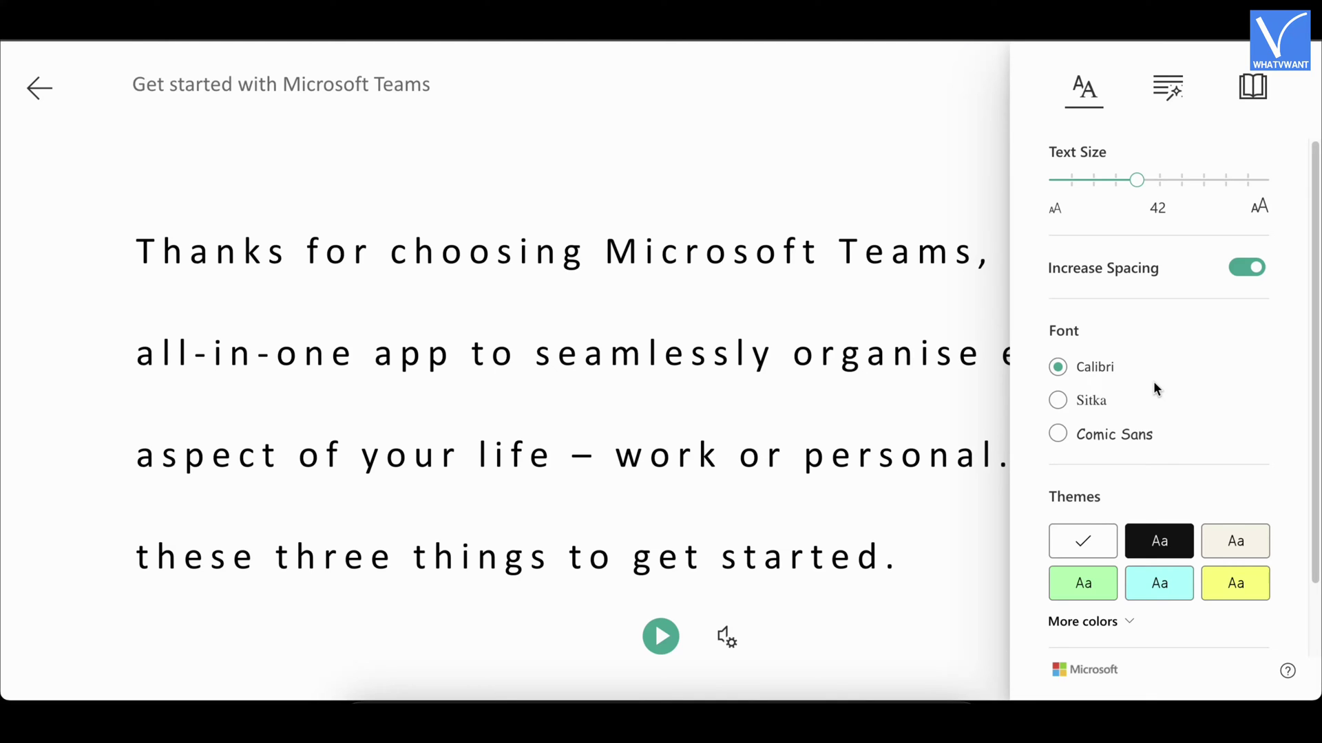
pyautogui.click(1168, 88)
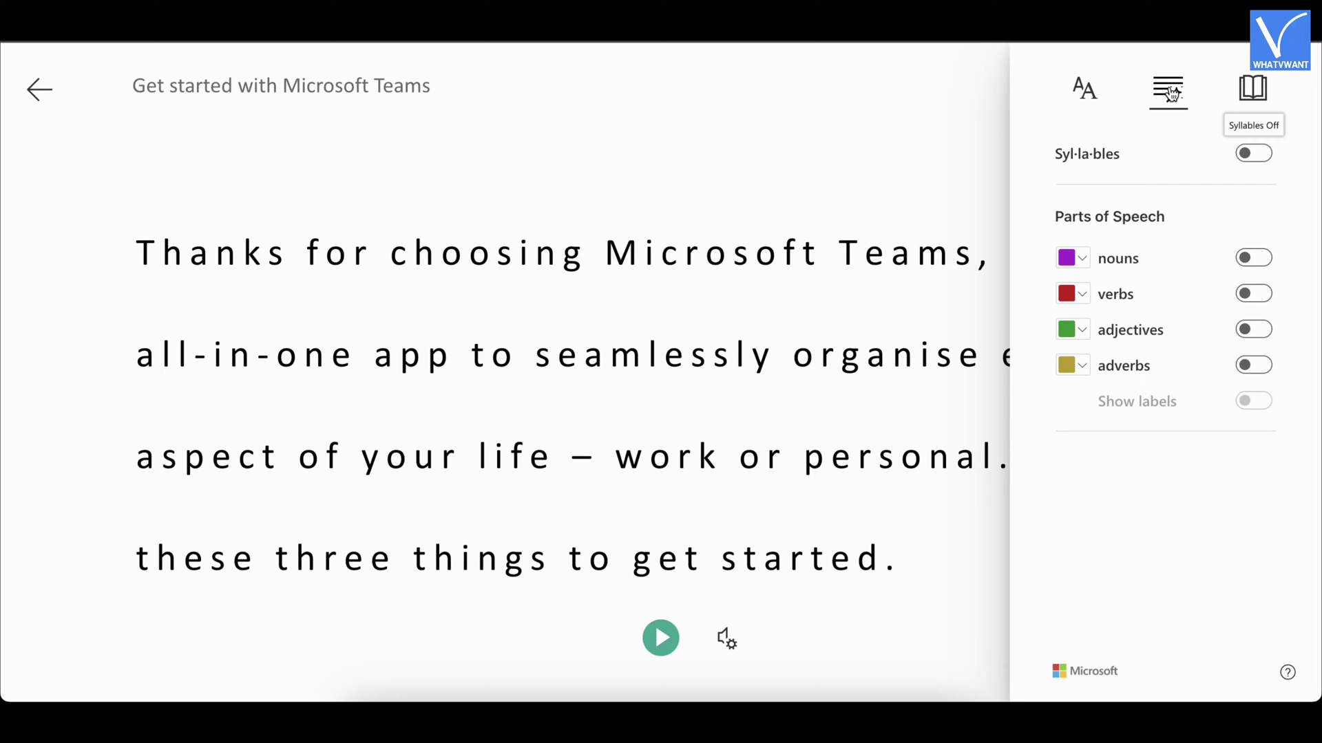
pyautogui.click(1255, 90)
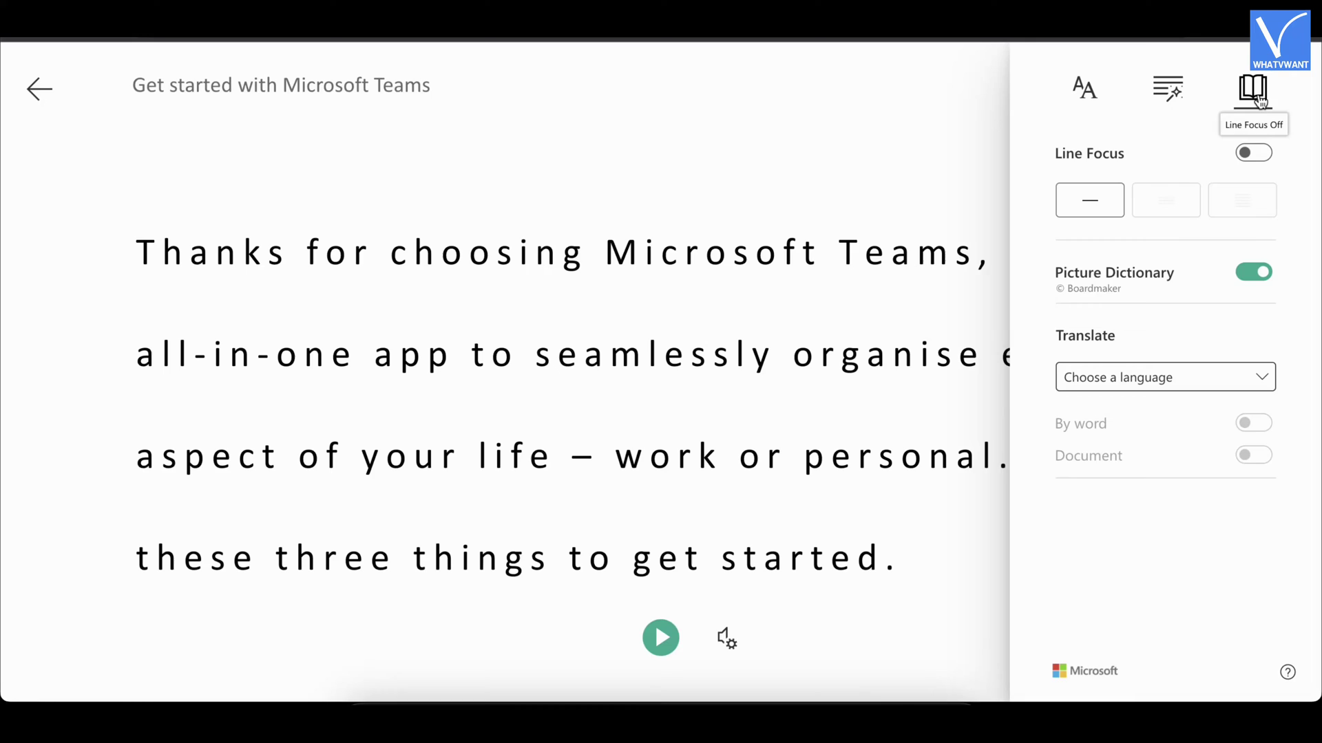
# - Close the preferences, check Voice Settings, and play the Teams email aloud
pyautogui.click(1257, 98)
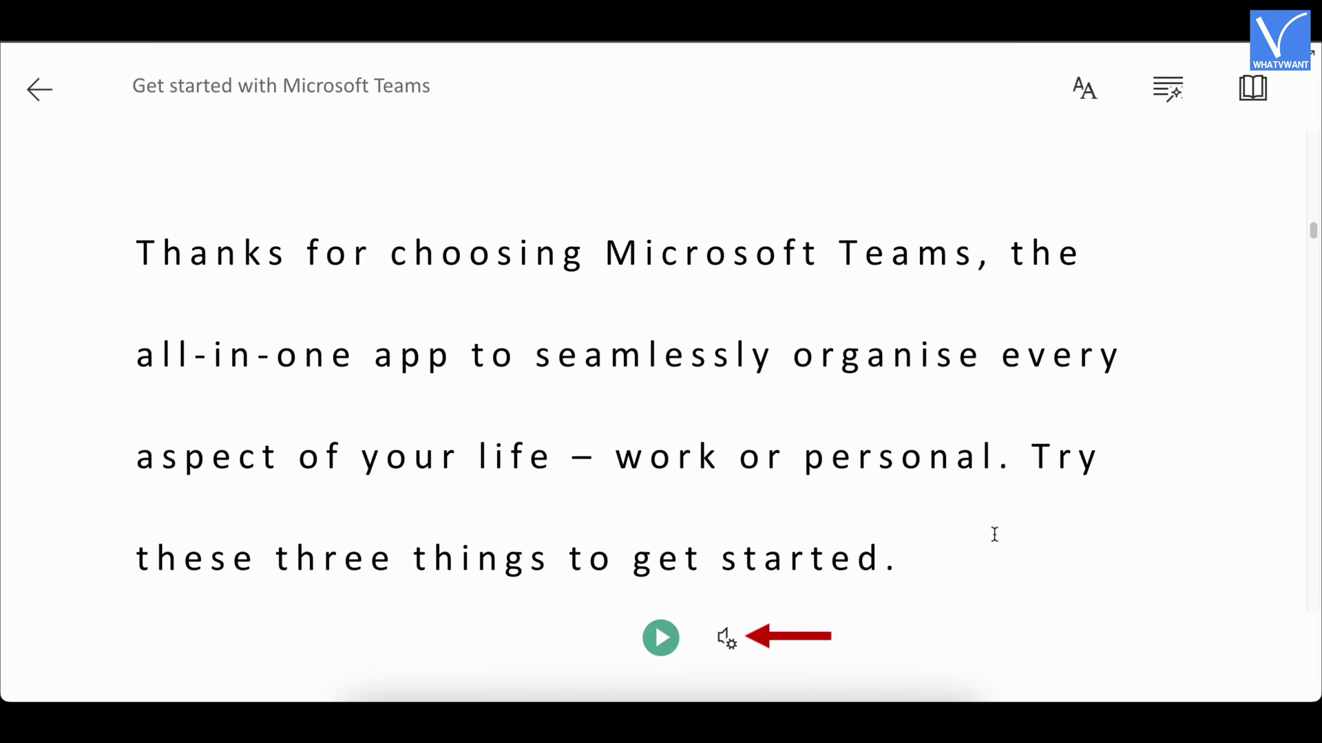
pyautogui.click(725, 640)
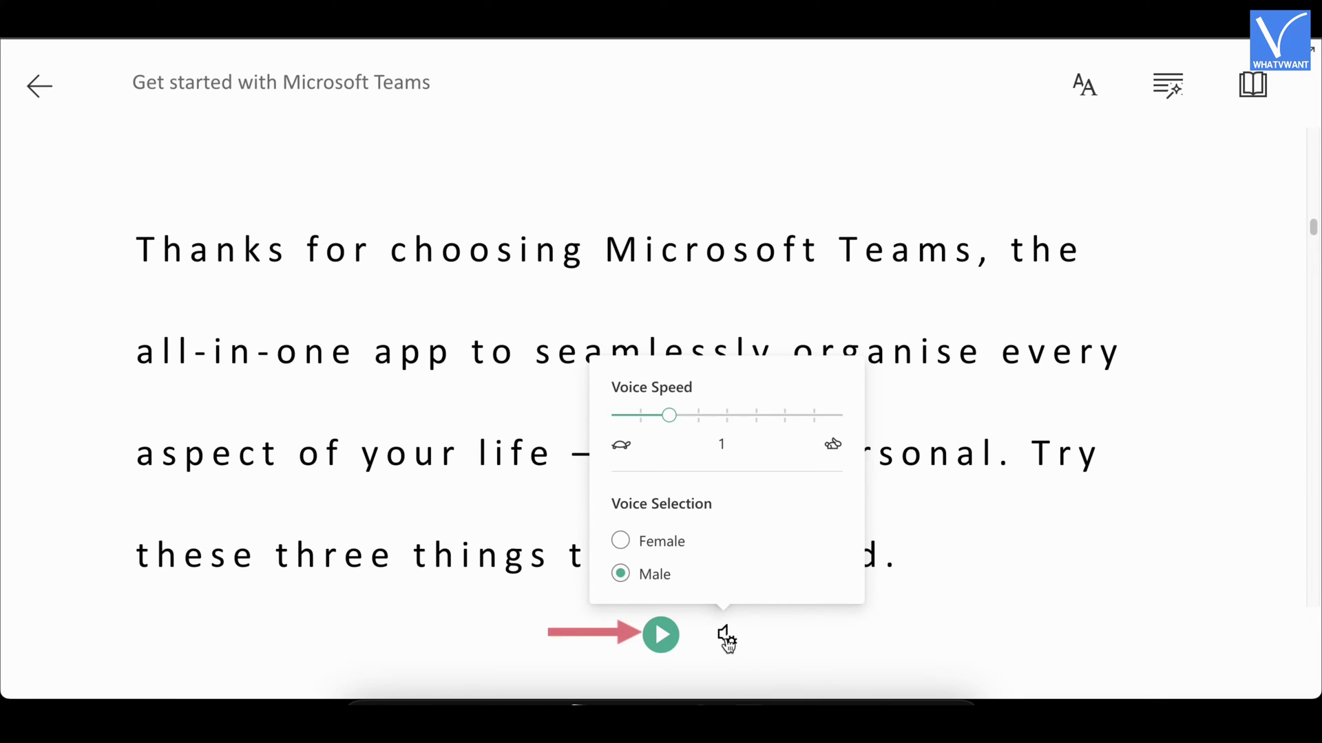
pyautogui.click(727, 642)
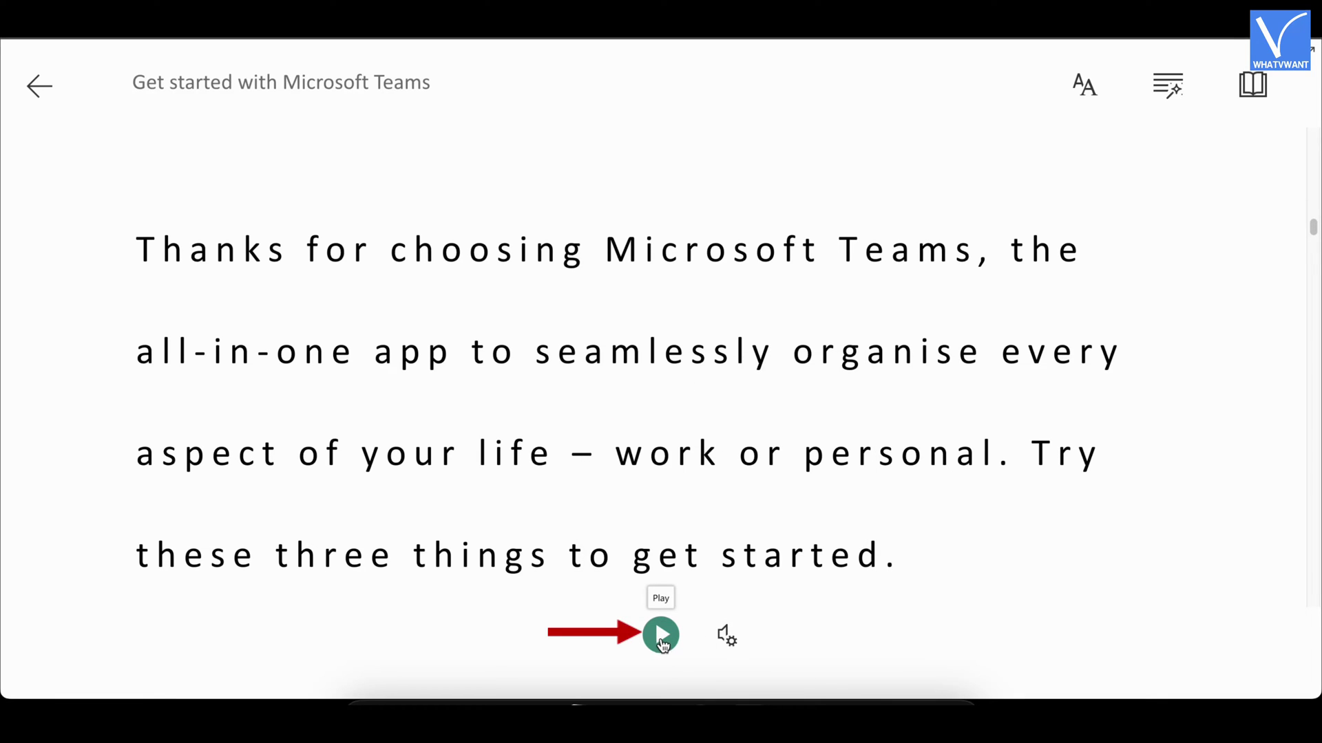
pyautogui.click(661, 636)
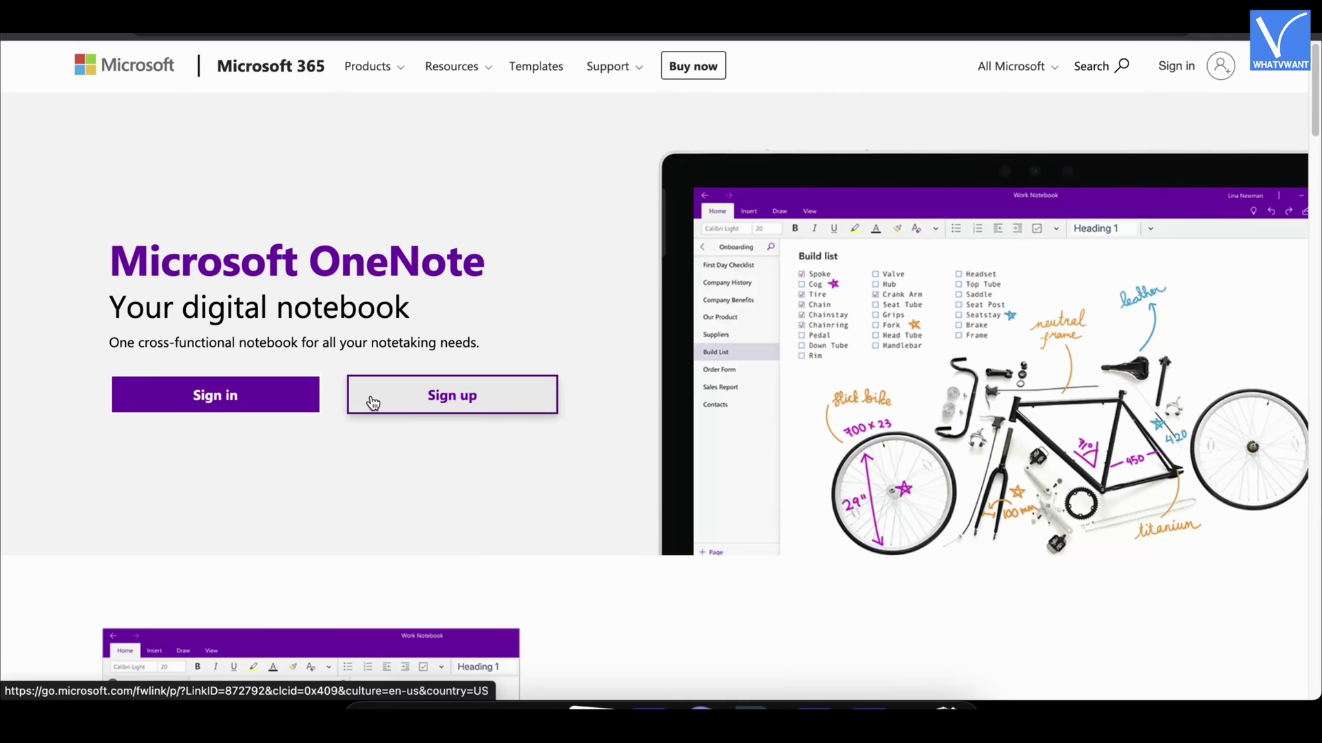
# - Scroll up and down through the OneNote product page
pyautogui.scroll(-4, 444, 445)
pyautogui.scroll(-3, 444, 446)
pyautogui.scroll(2, 444, 445)
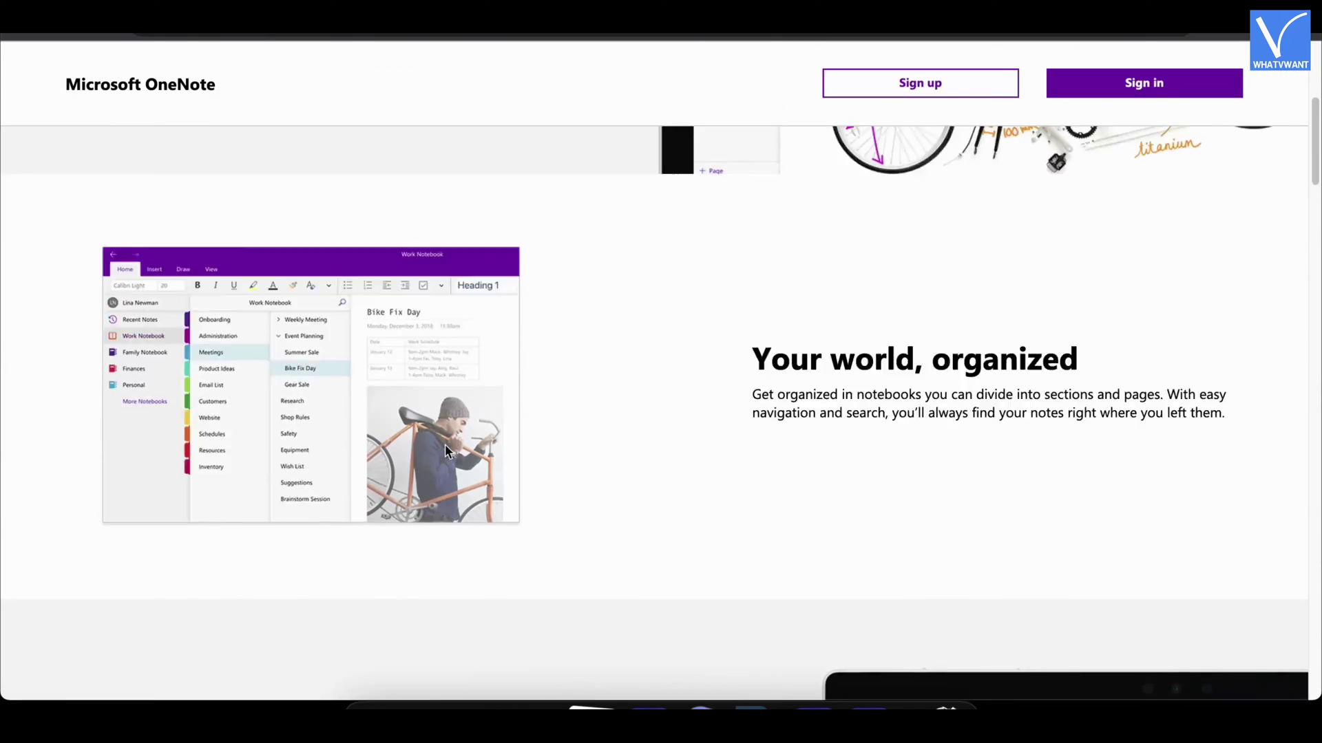
pyautogui.scroll(6, 444, 446)
pyautogui.scroll(-1, 446, 446)
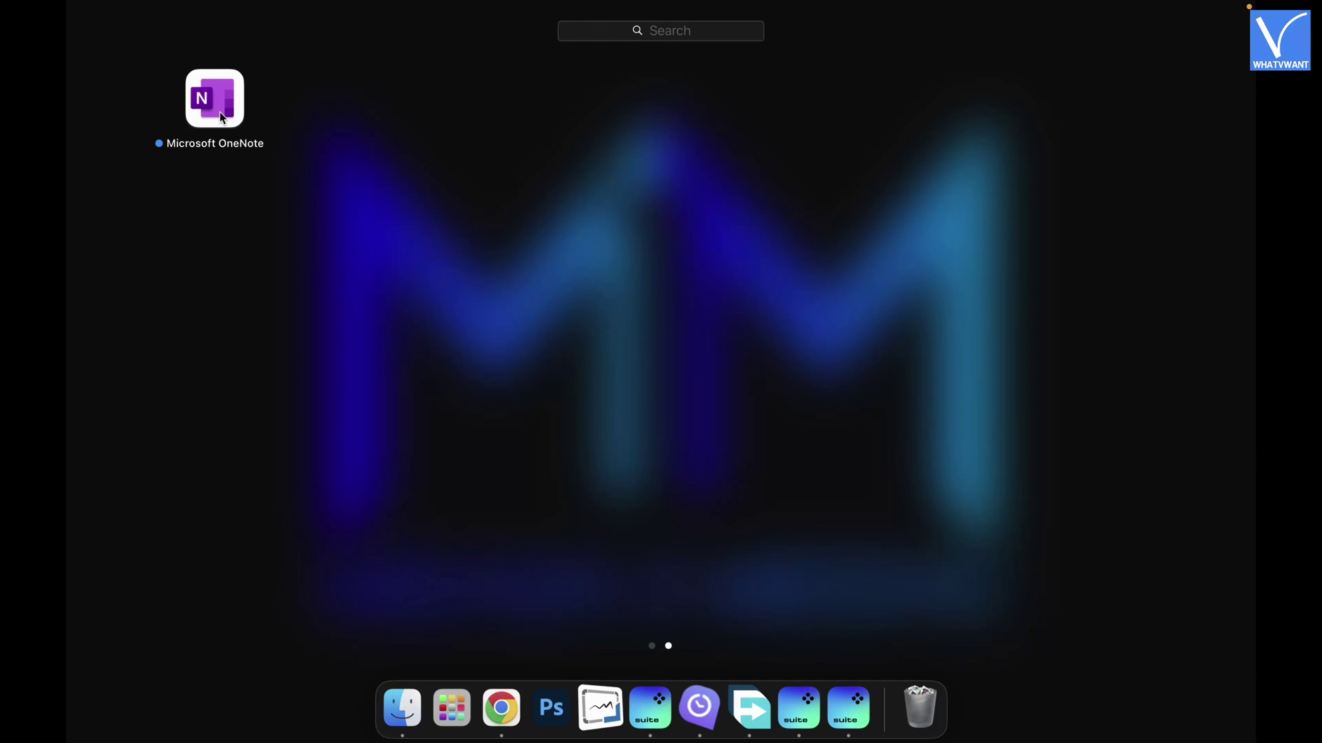
# - Launch OneNote and open the Immersive reader note via View > Immersive Reader
pyautogui.click(220, 117)
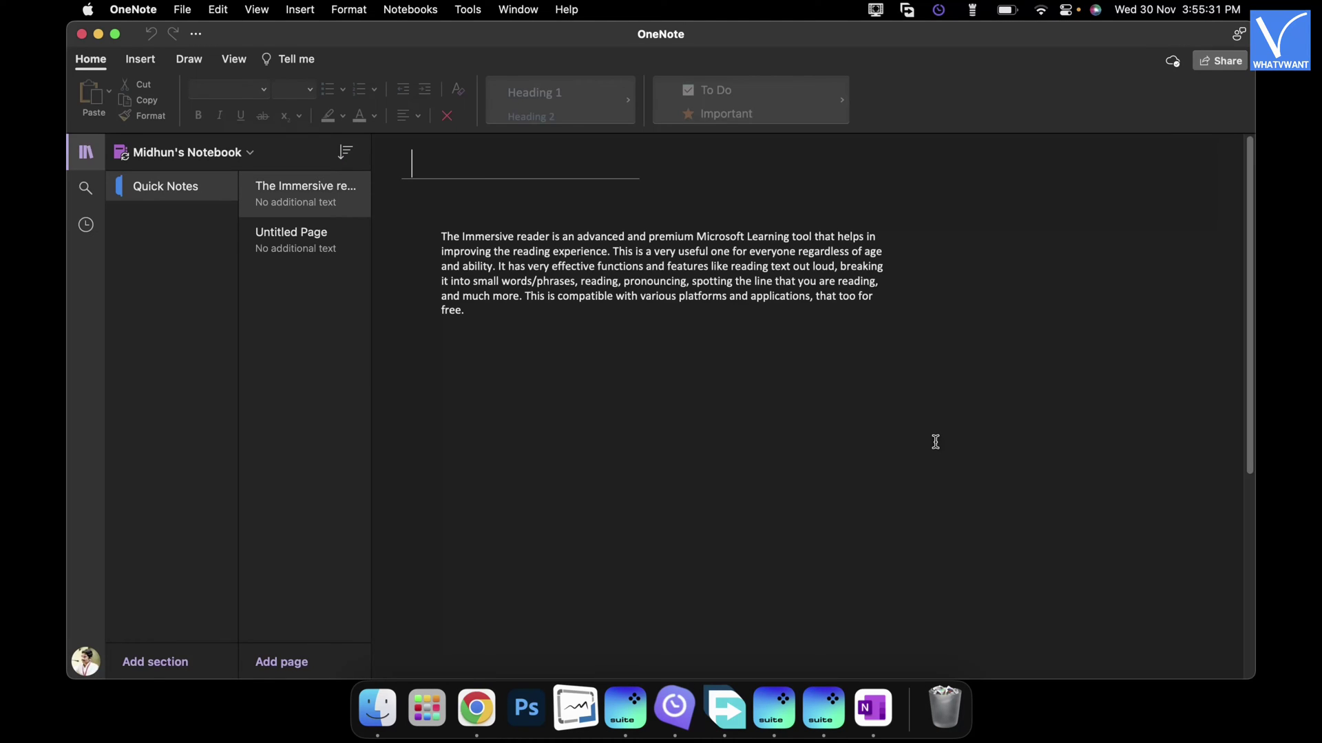
pyautogui.click(235, 59)
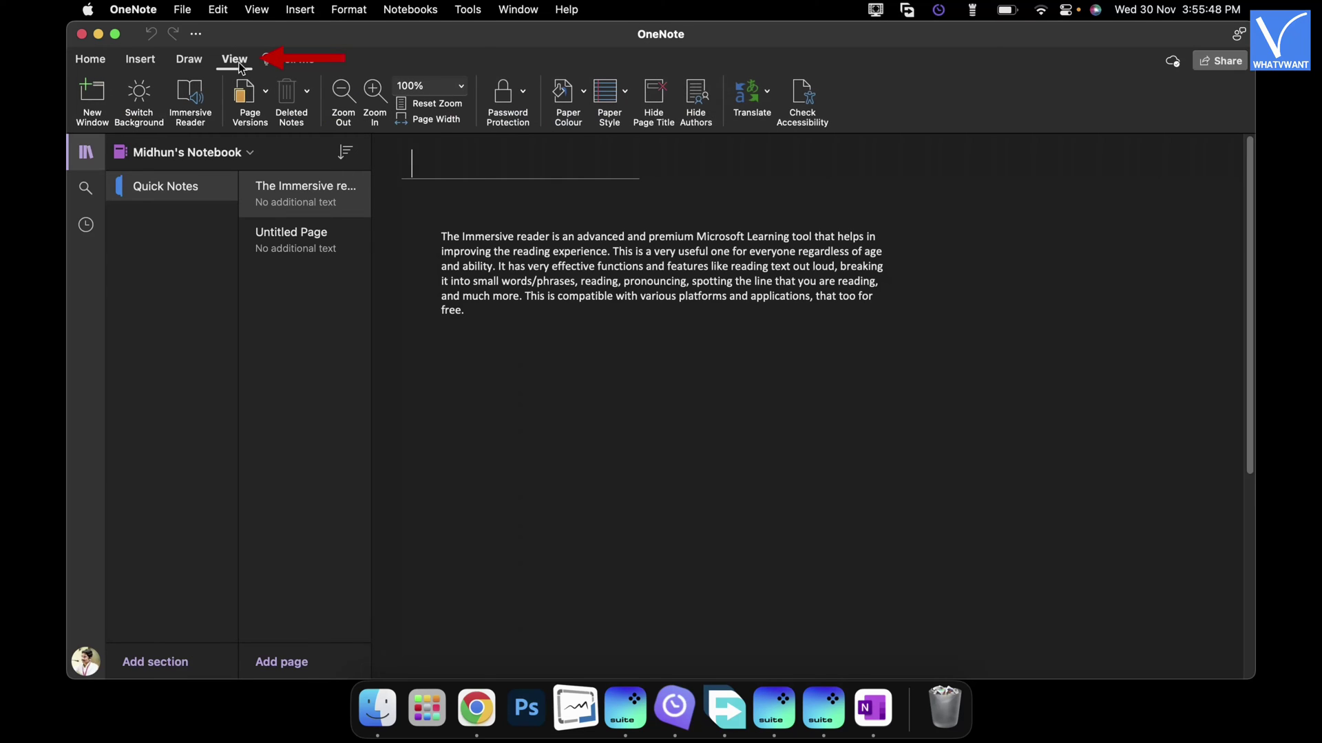
pyautogui.click(198, 121)
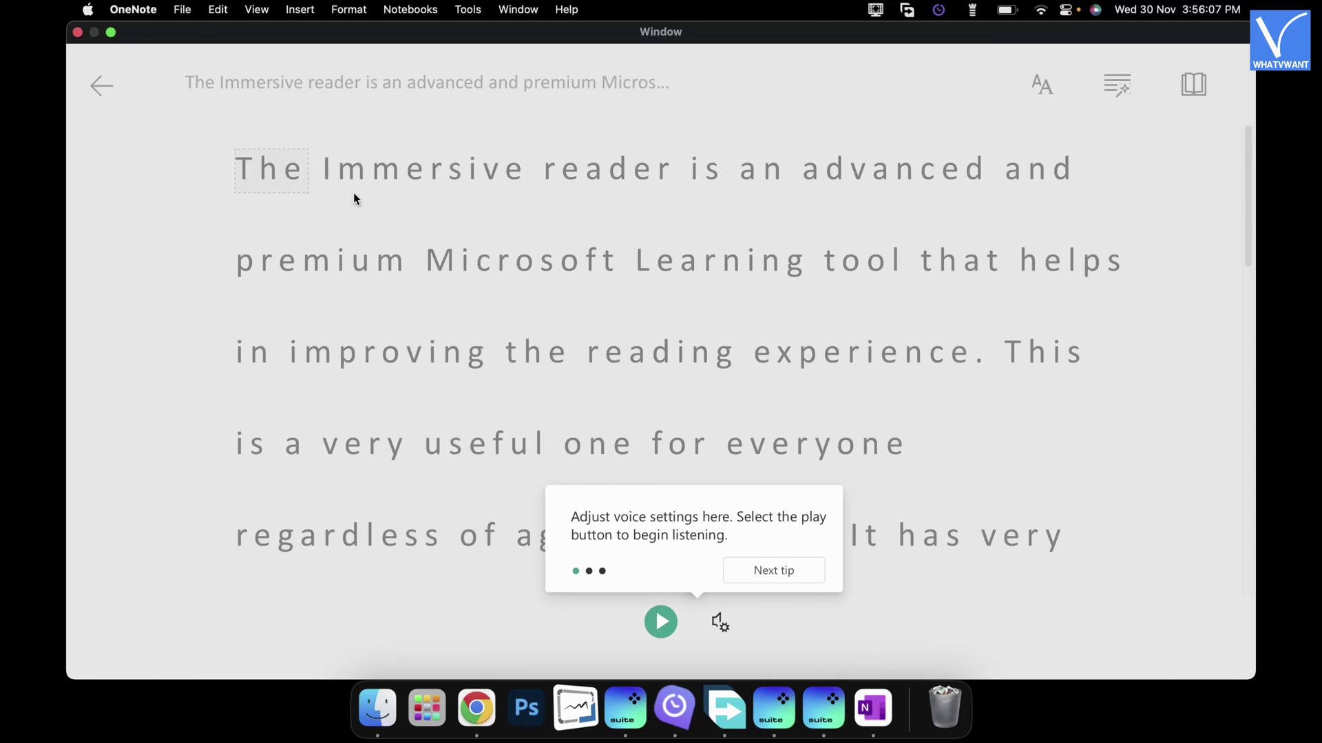
# - Dismiss the intro tips and browse the Text, Grammar and Reading preference panels
pyautogui.click(773, 570)
pyautogui.click(1136, 180)
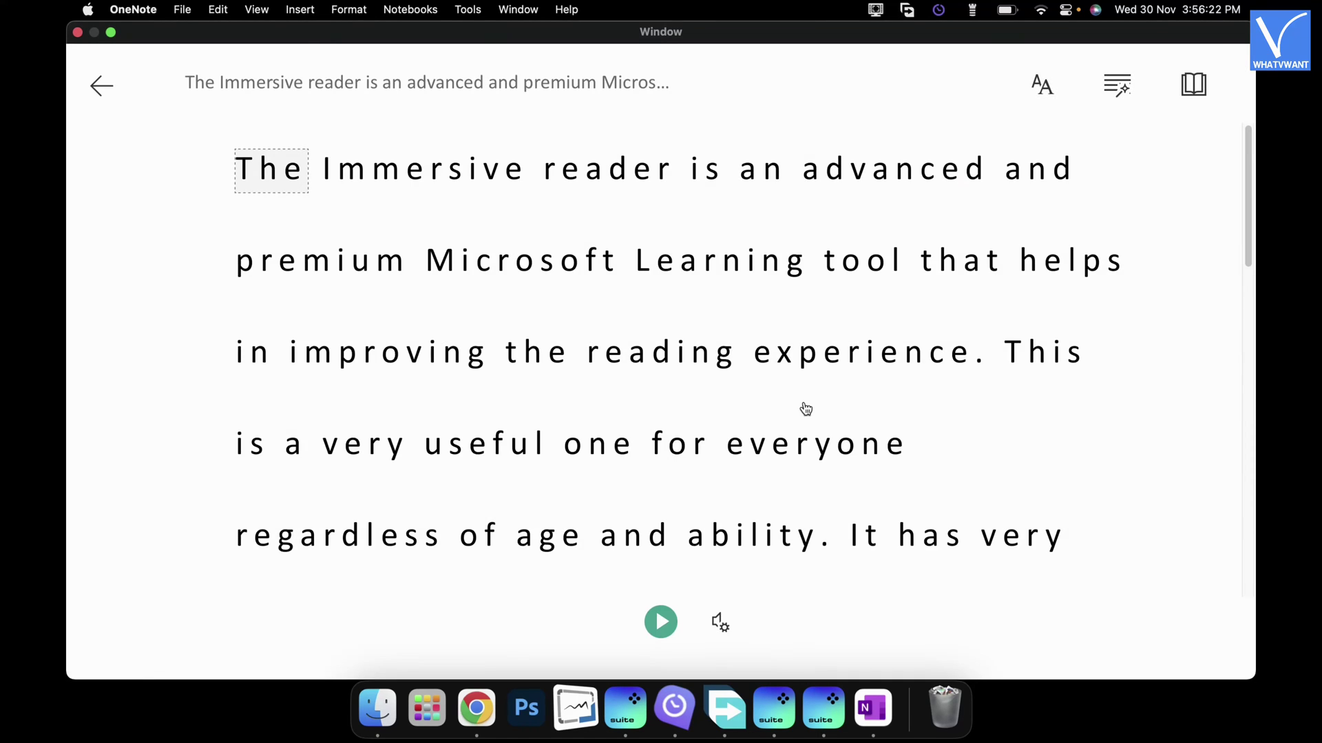
pyautogui.click(1049, 97)
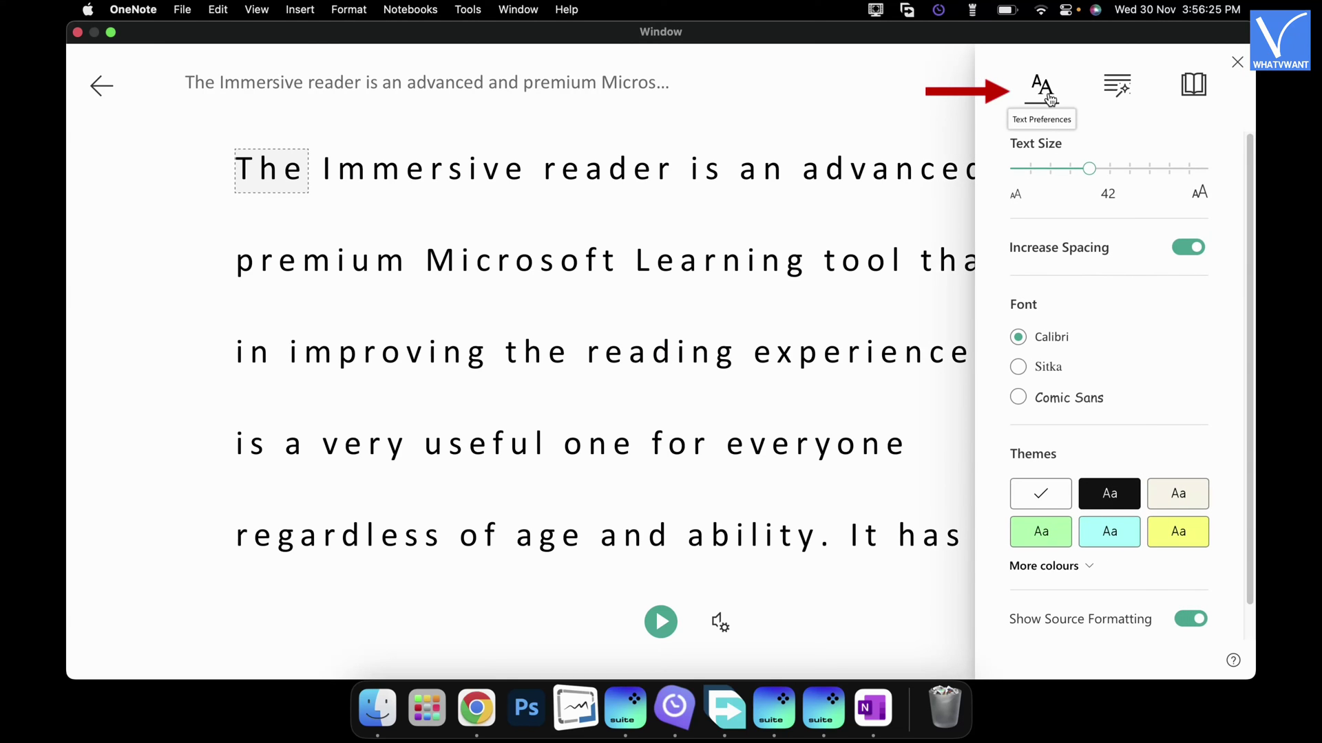
pyautogui.click(1118, 88)
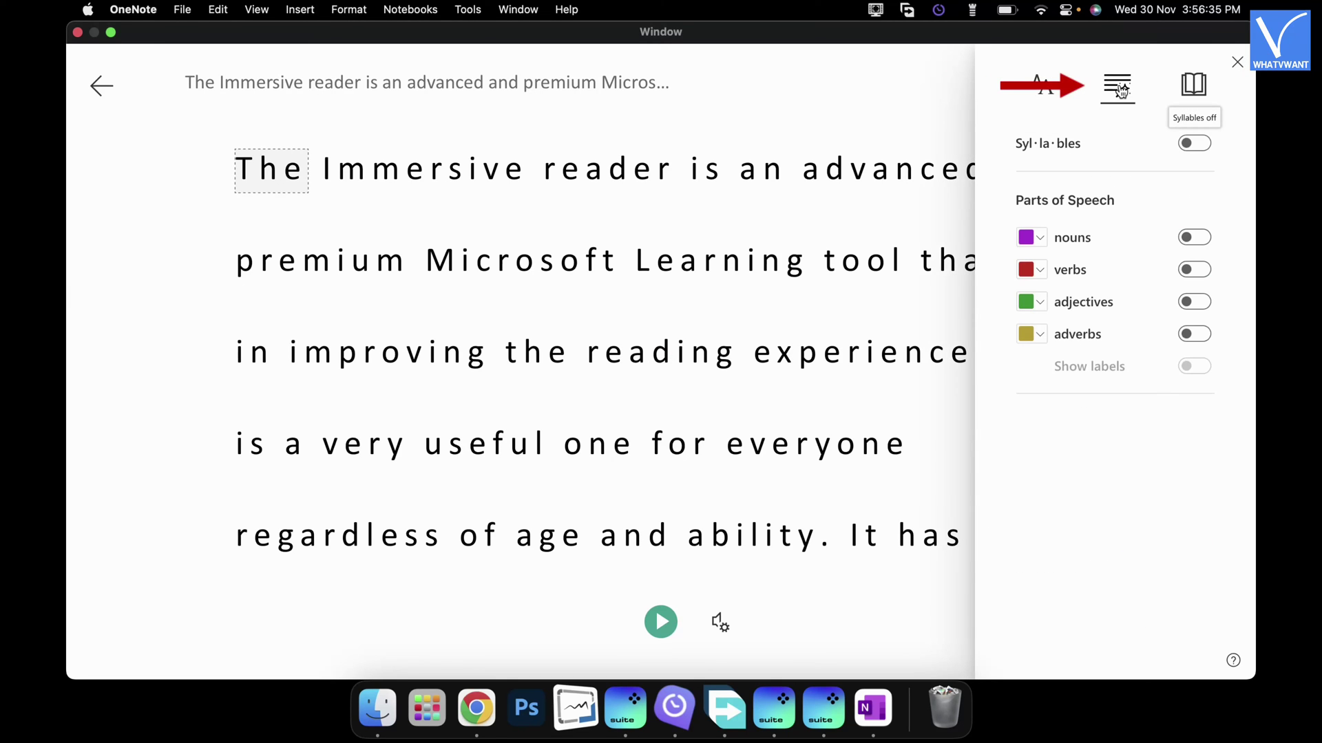
pyautogui.click(1208, 88)
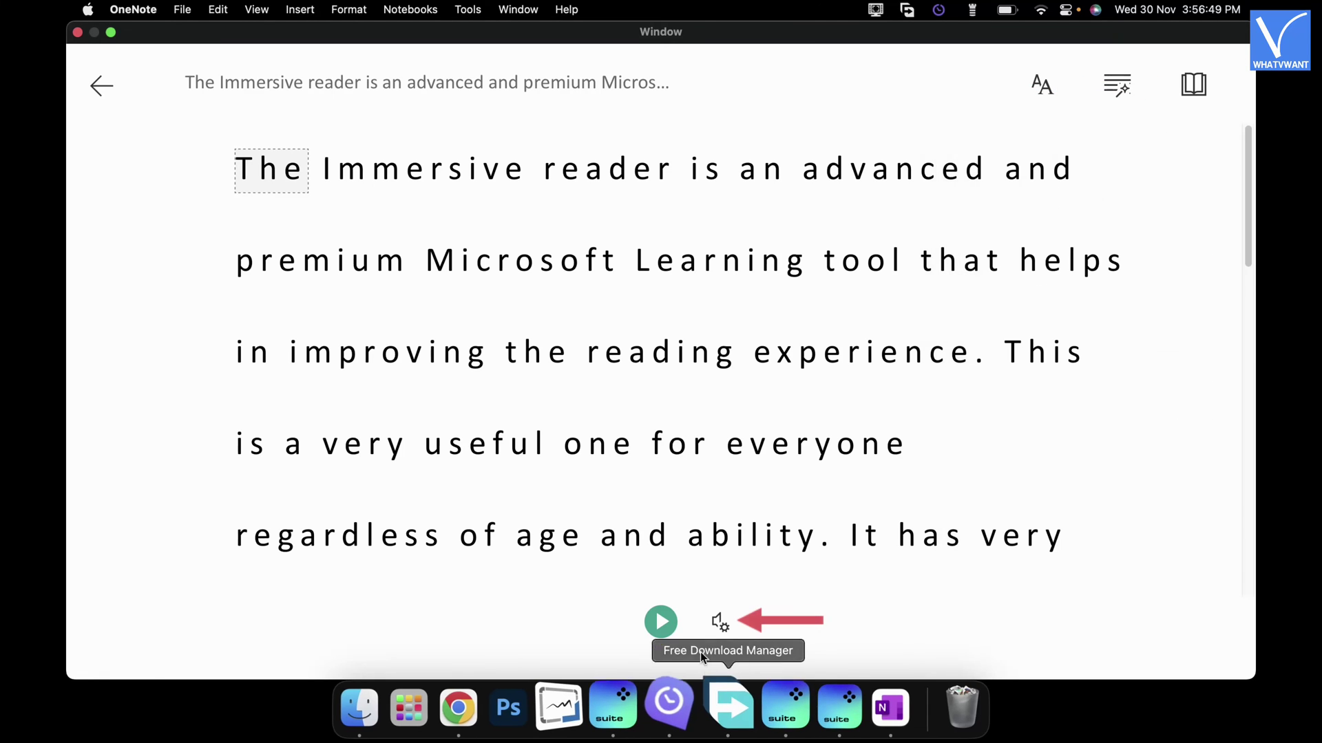
# - Check Voice Settings, then play the note aloud with word highlighting
pyautogui.click(722, 624)
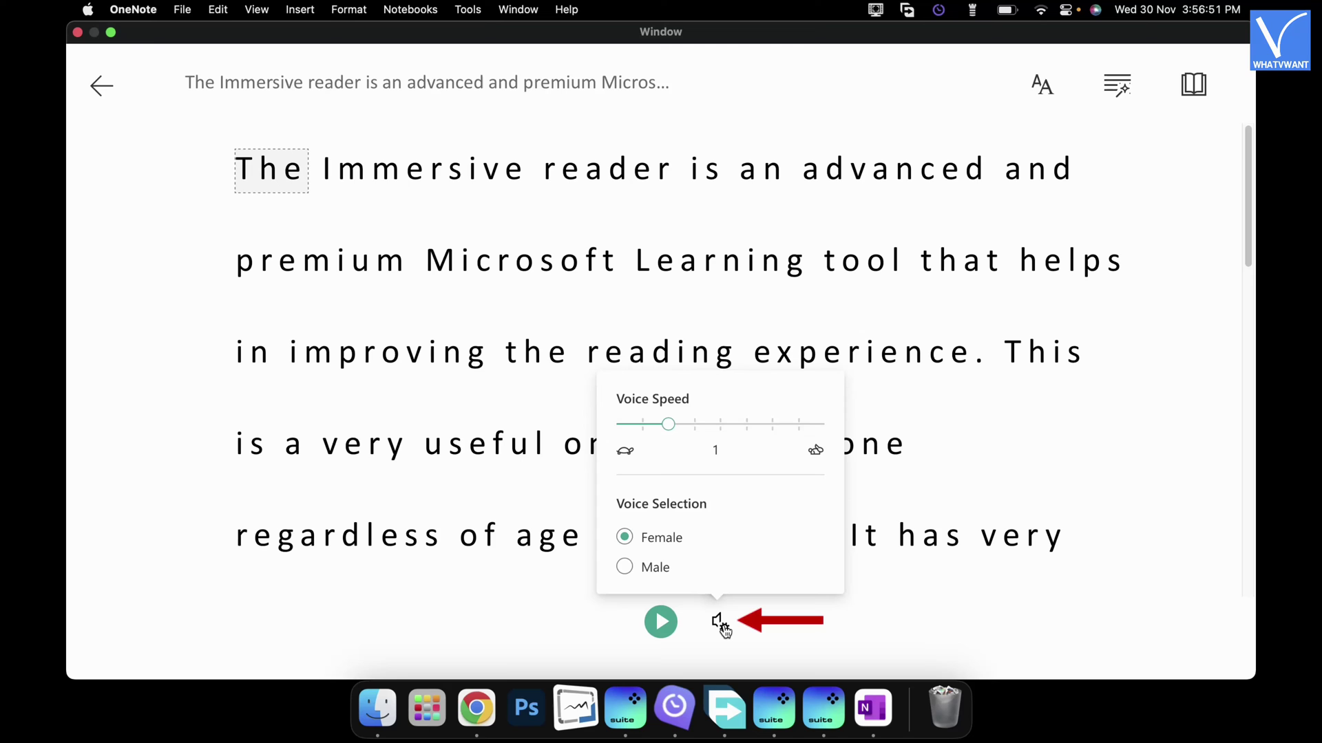
pyautogui.click(723, 626)
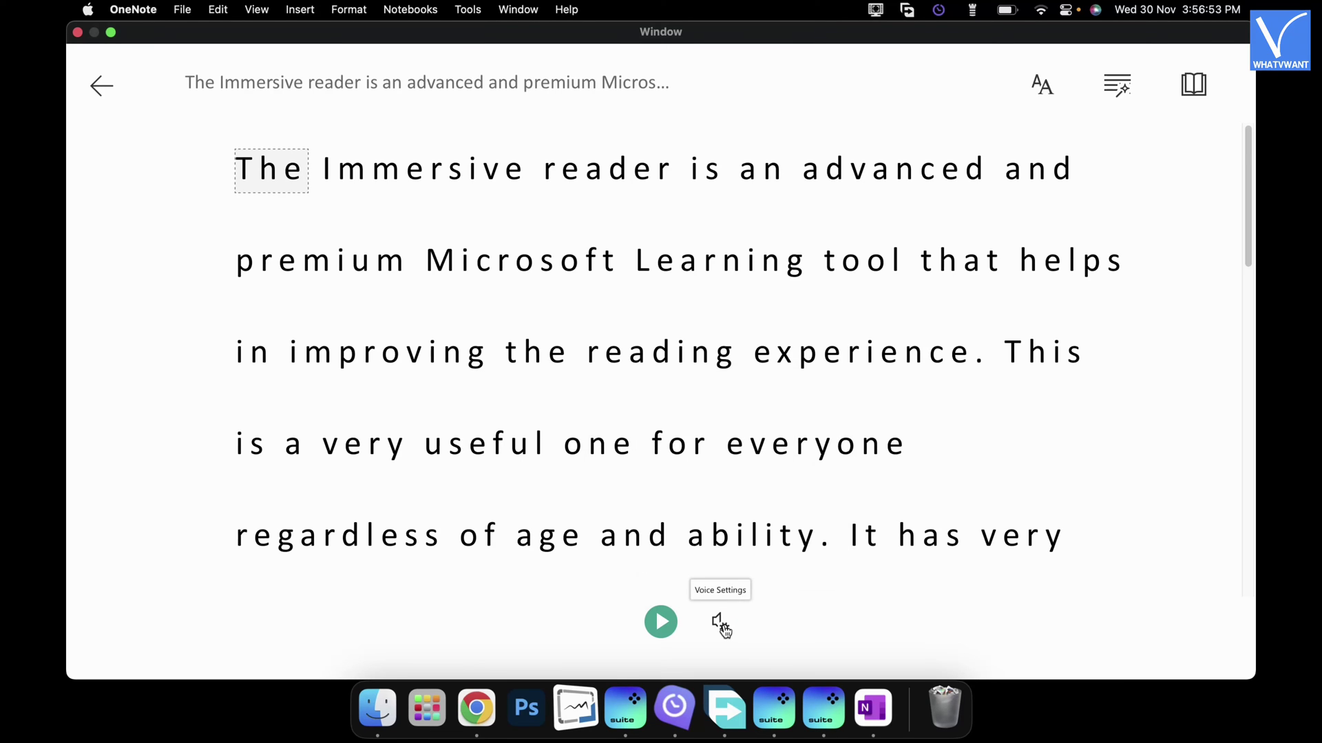
pyautogui.click(661, 623)
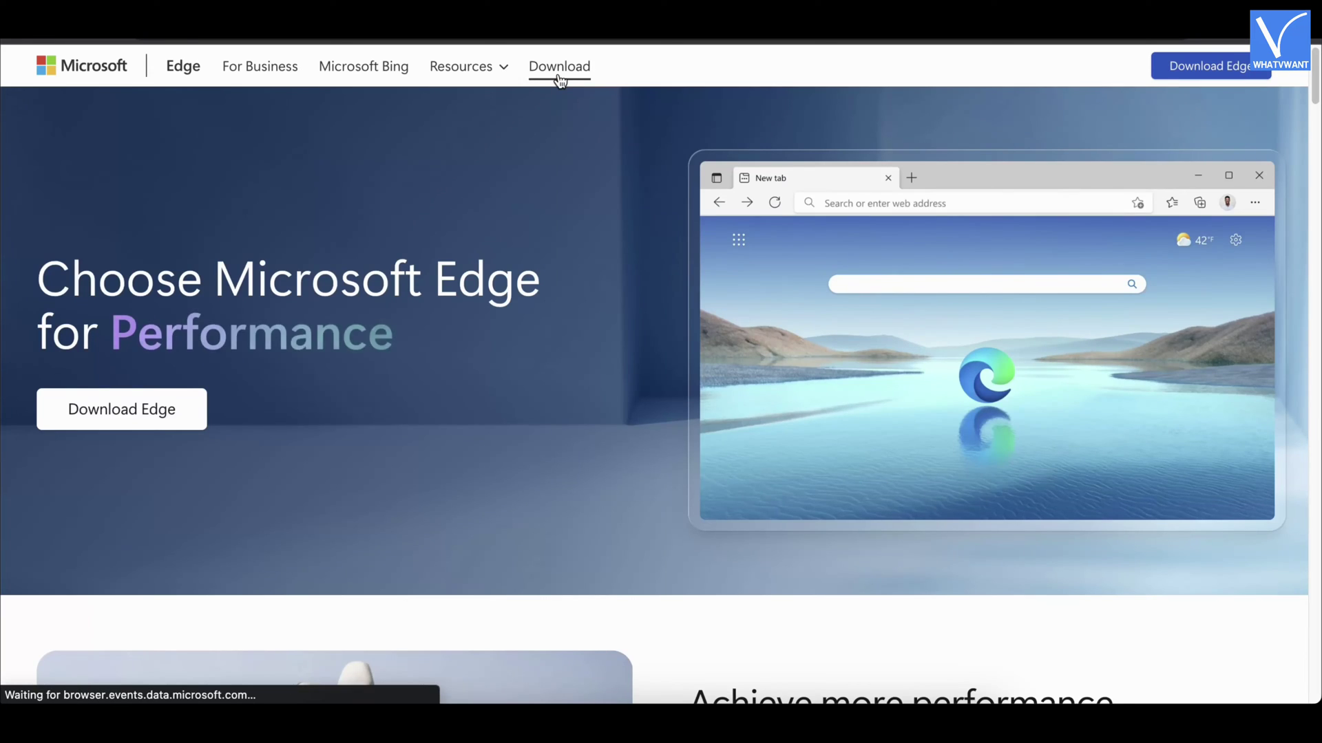
# - Go to the Download section of the Microsoft Edge website
pyautogui.click(560, 67)
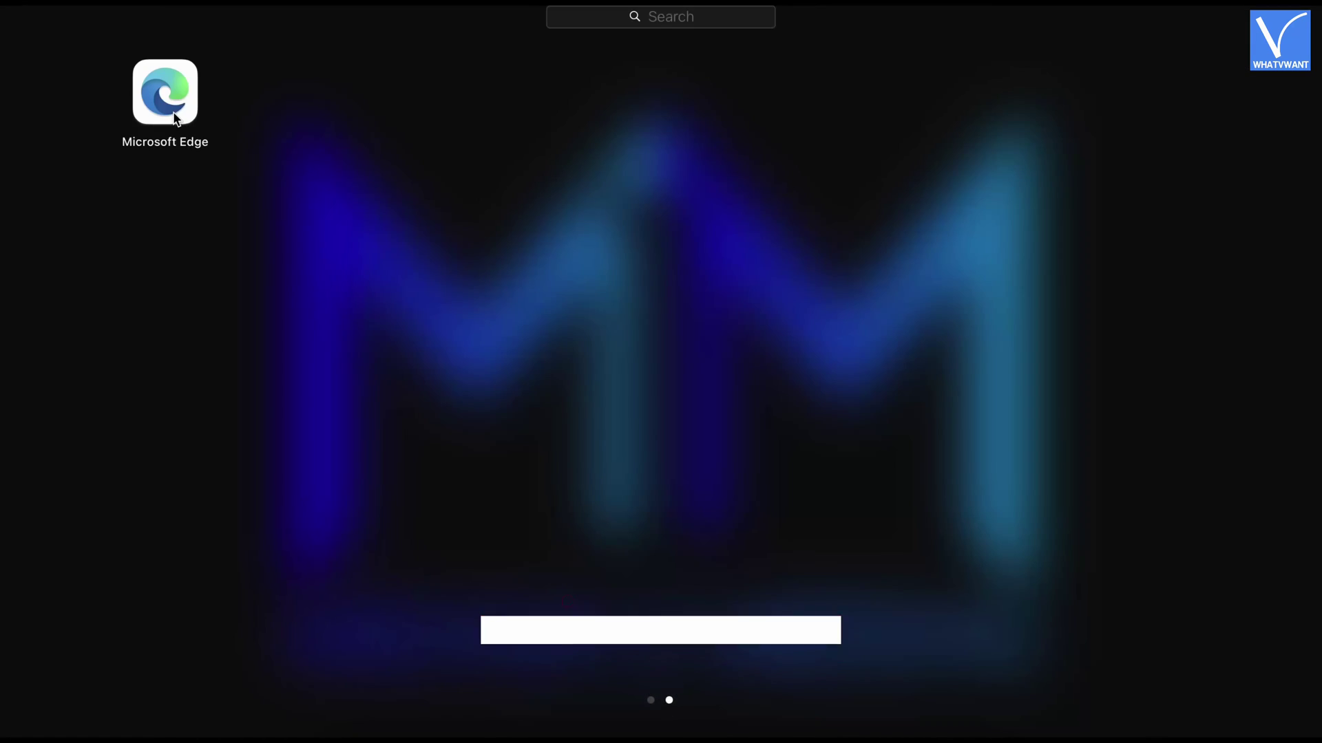
# - Launch Edge, visit whatvwant, and open the 'How to Find the Ideal API Integration Provider' article
pyautogui.click(168, 97)
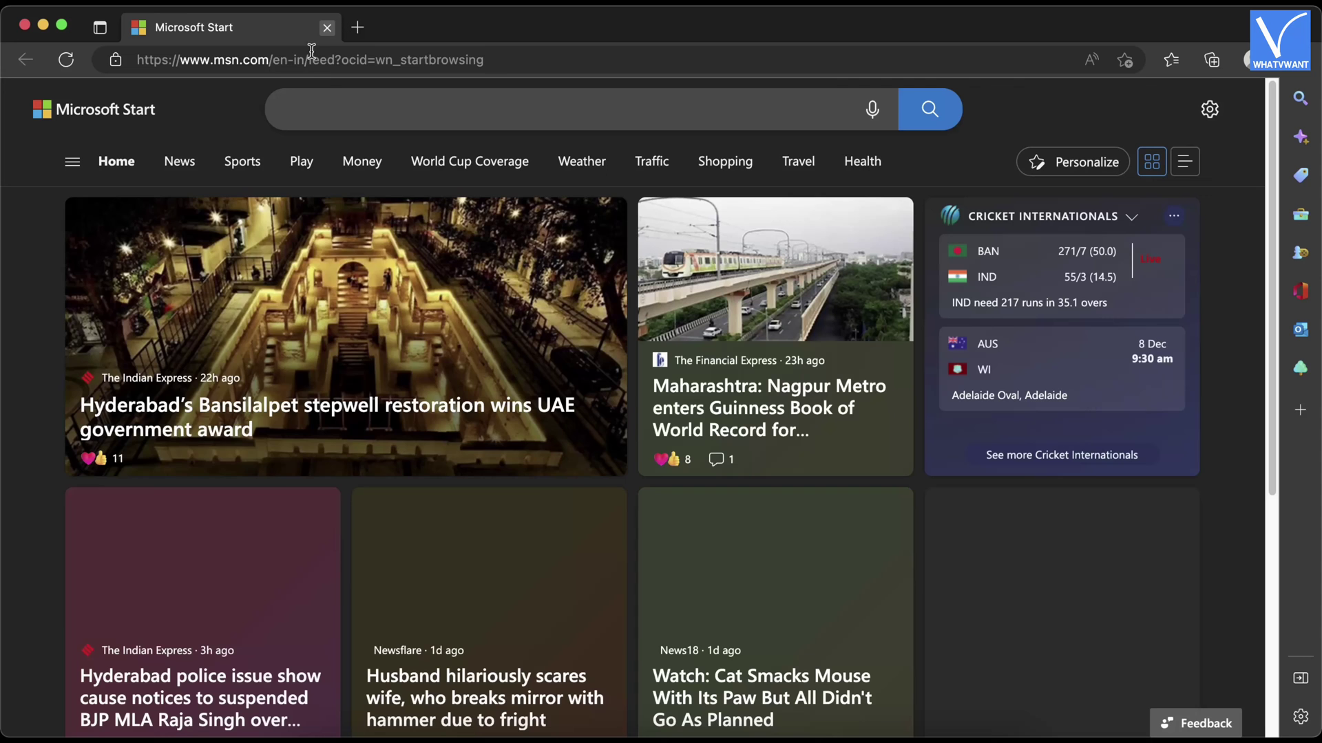
pyautogui.click(636, 59)
pyautogui.write('whatvwant')
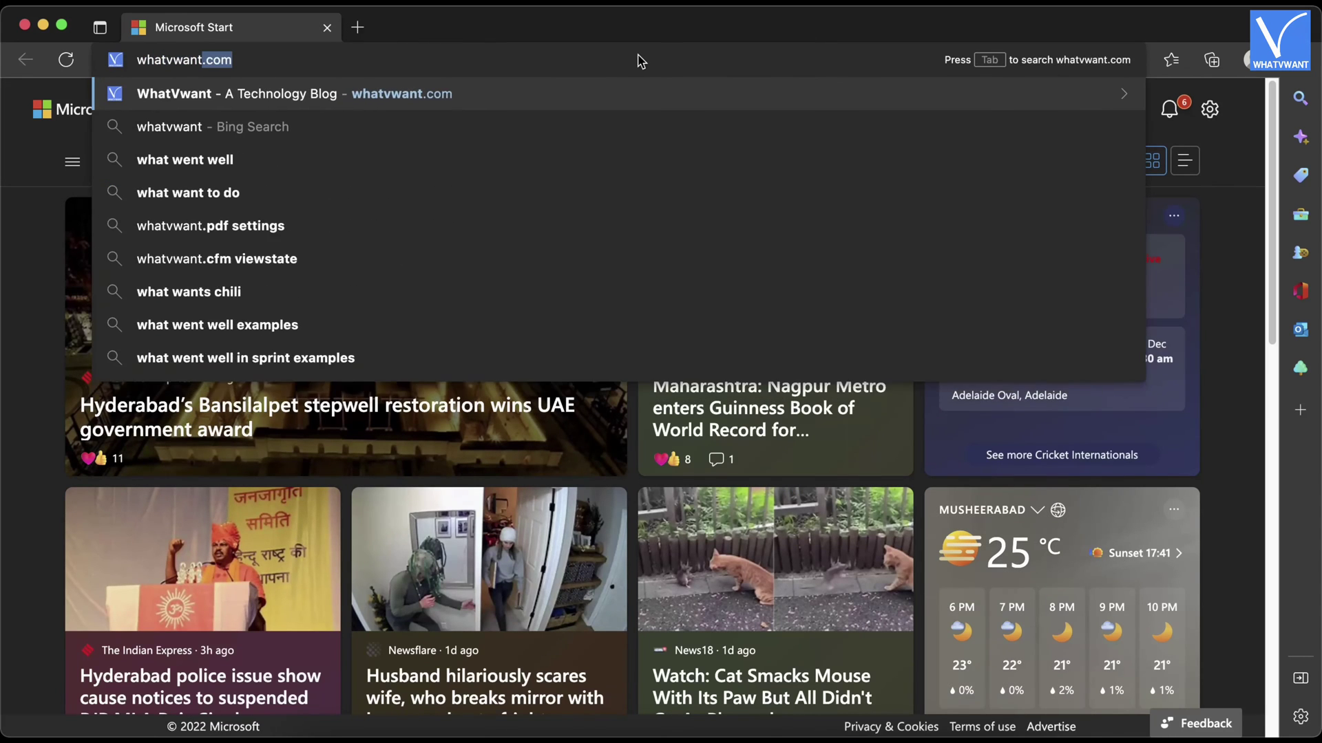
pyautogui.press('Return')
pyautogui.click(390, 475)
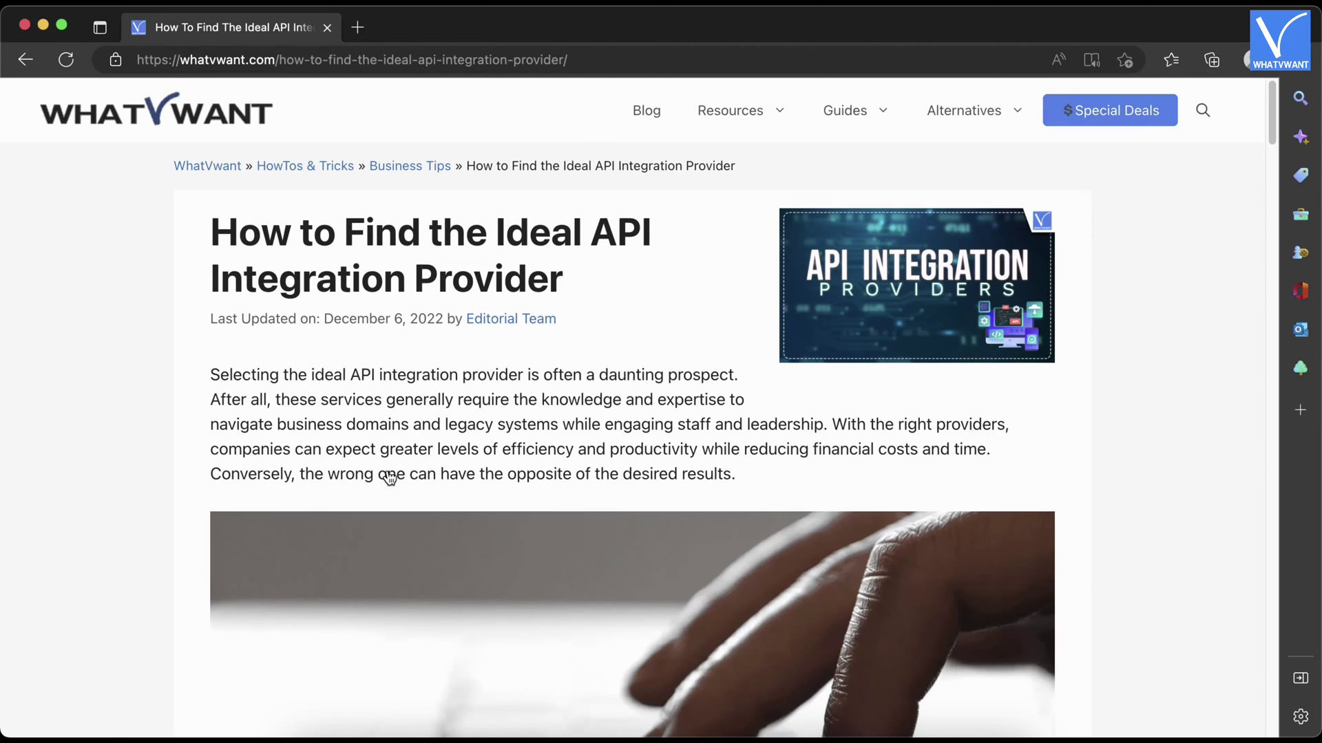
# - Open the WhatVwant API article in Edge Immersive Reader and browse its text, grammar and reading preferences
pyautogui.click(1092, 62)
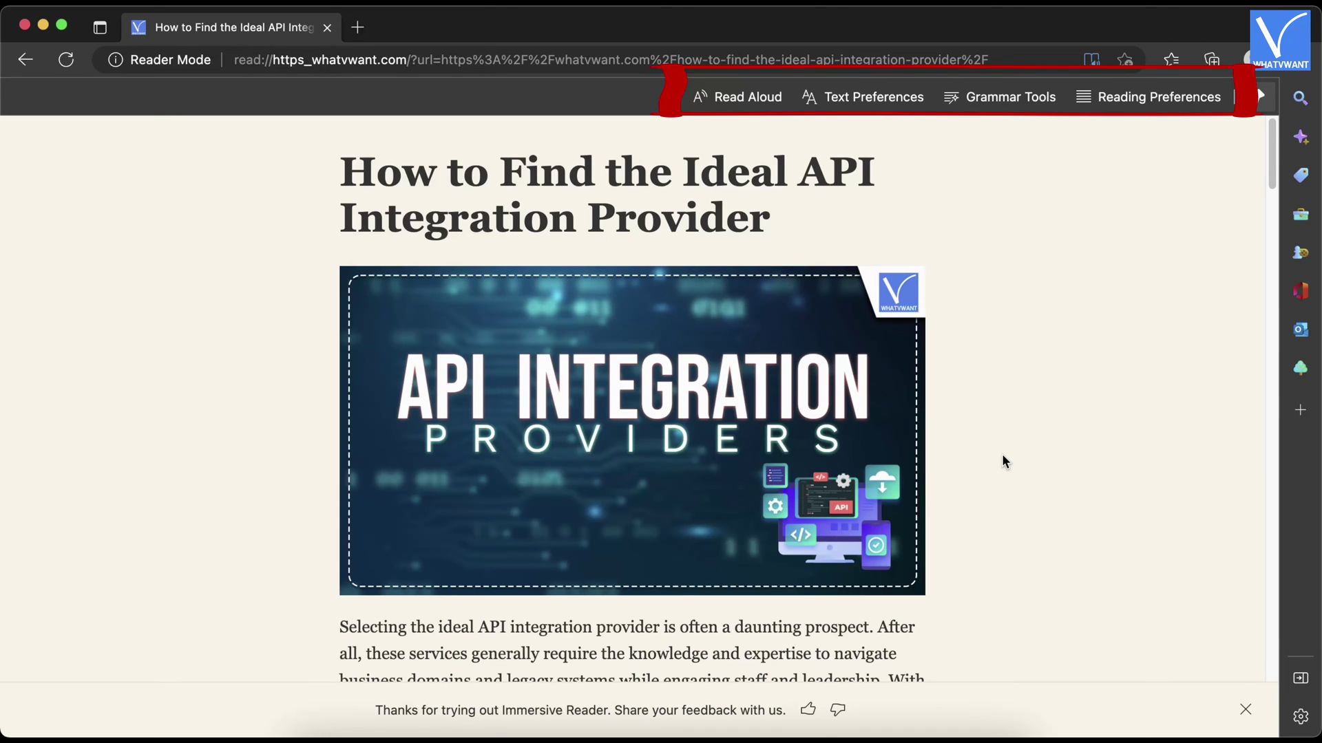
pyautogui.click(860, 108)
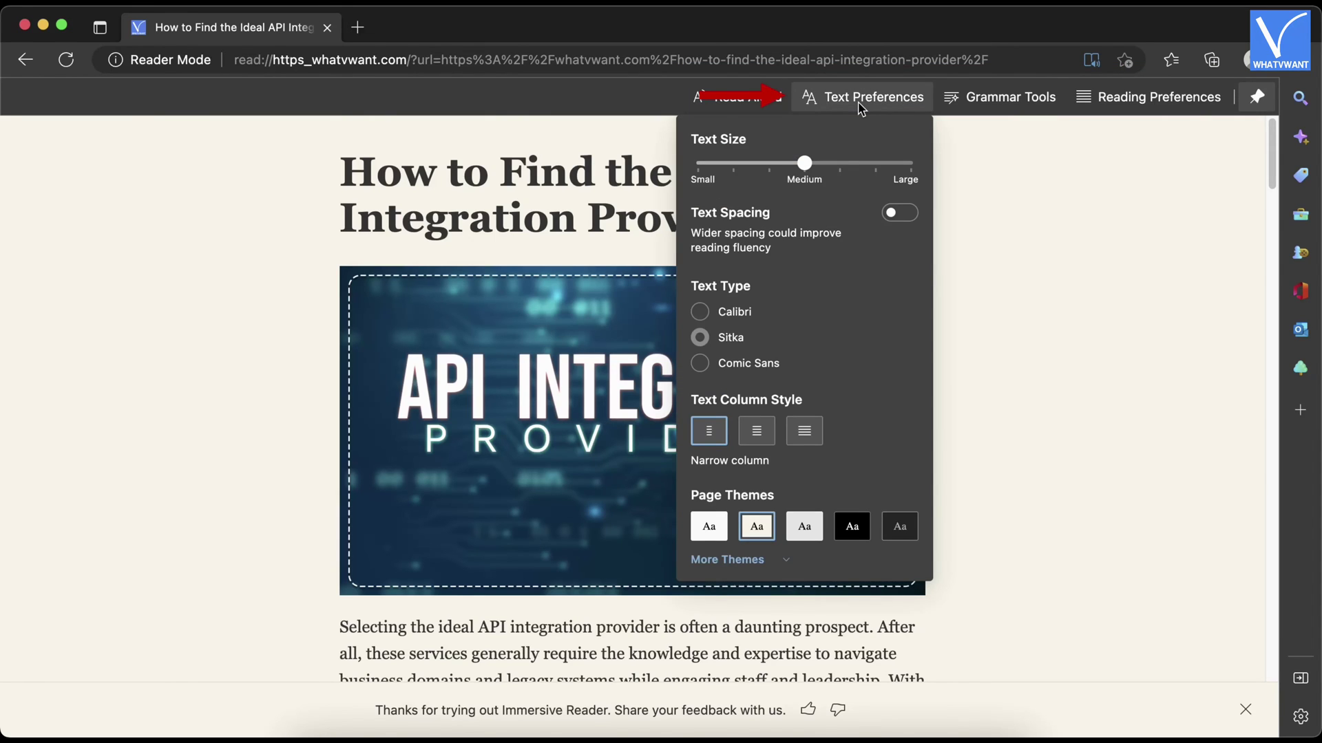
pyautogui.click(996, 102)
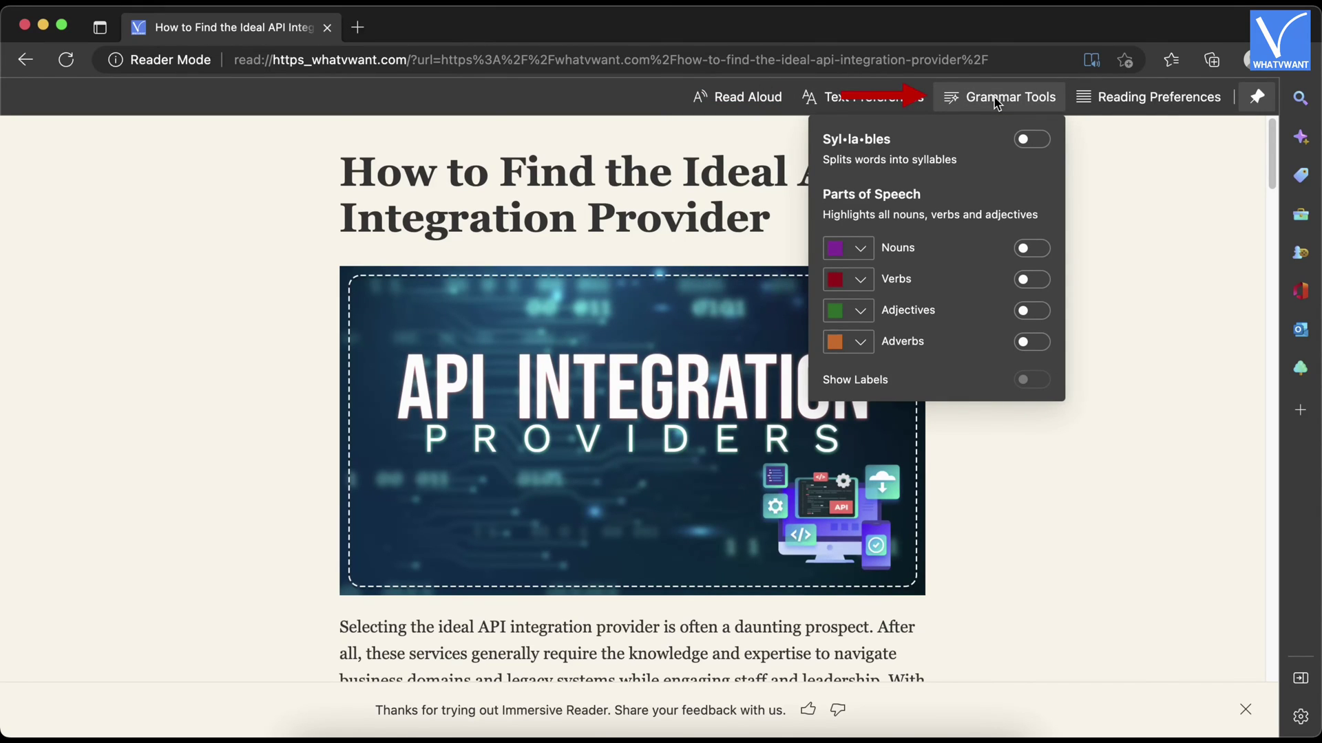
pyautogui.click(1126, 102)
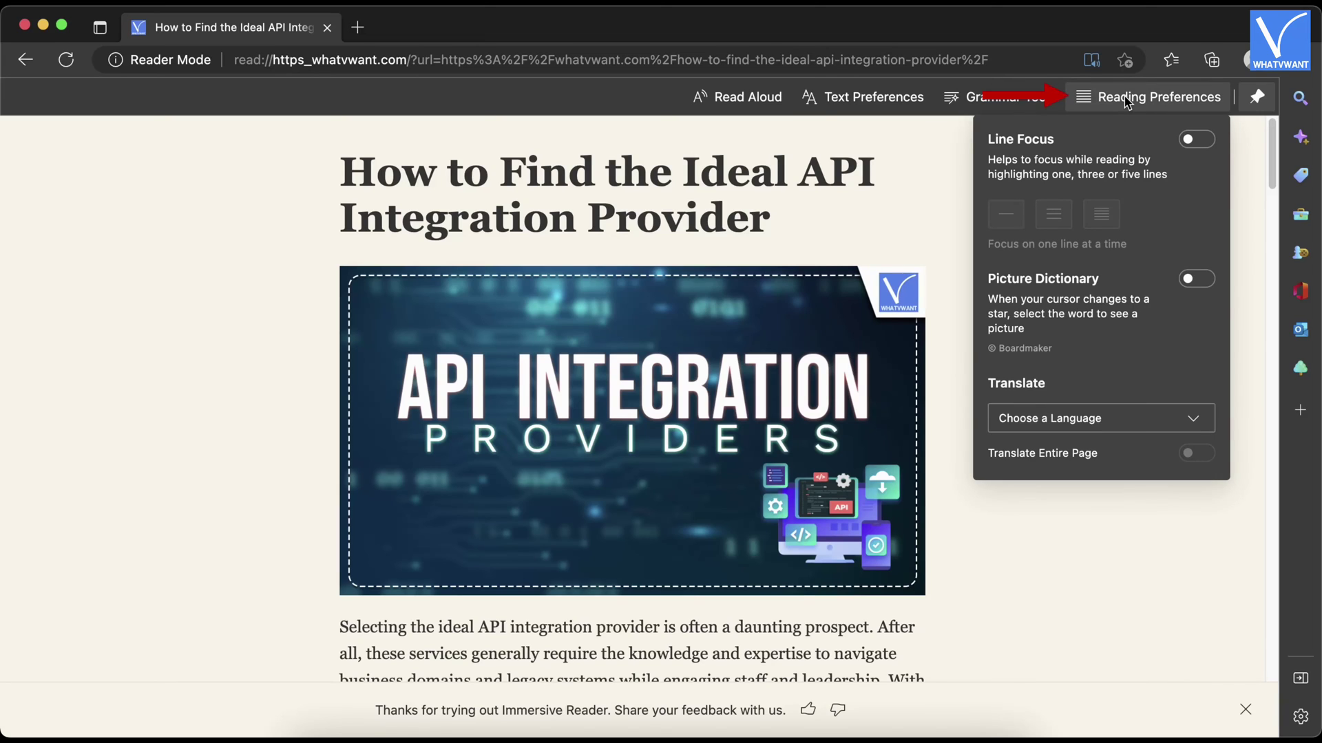
pyautogui.click(811, 149)
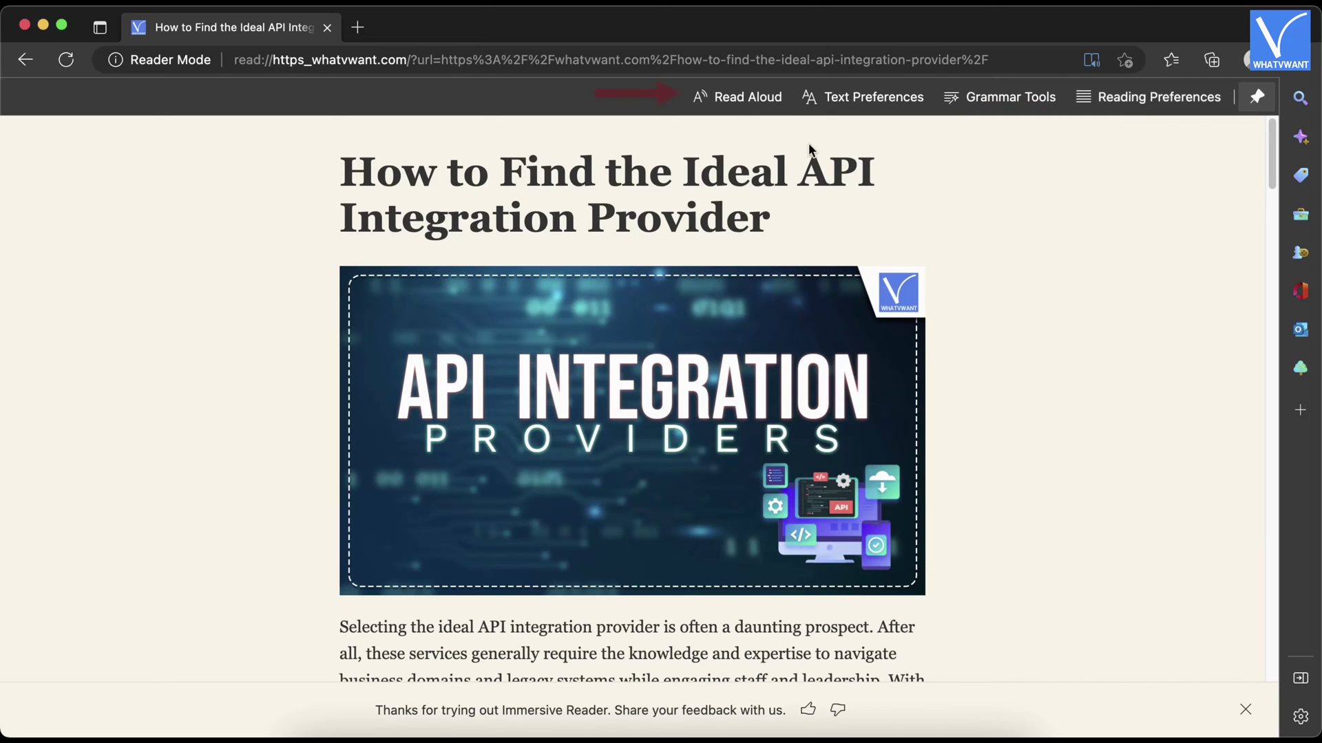
# - Start Read Aloud on the API article and review the voice speed and voice options
pyautogui.click(736, 108)
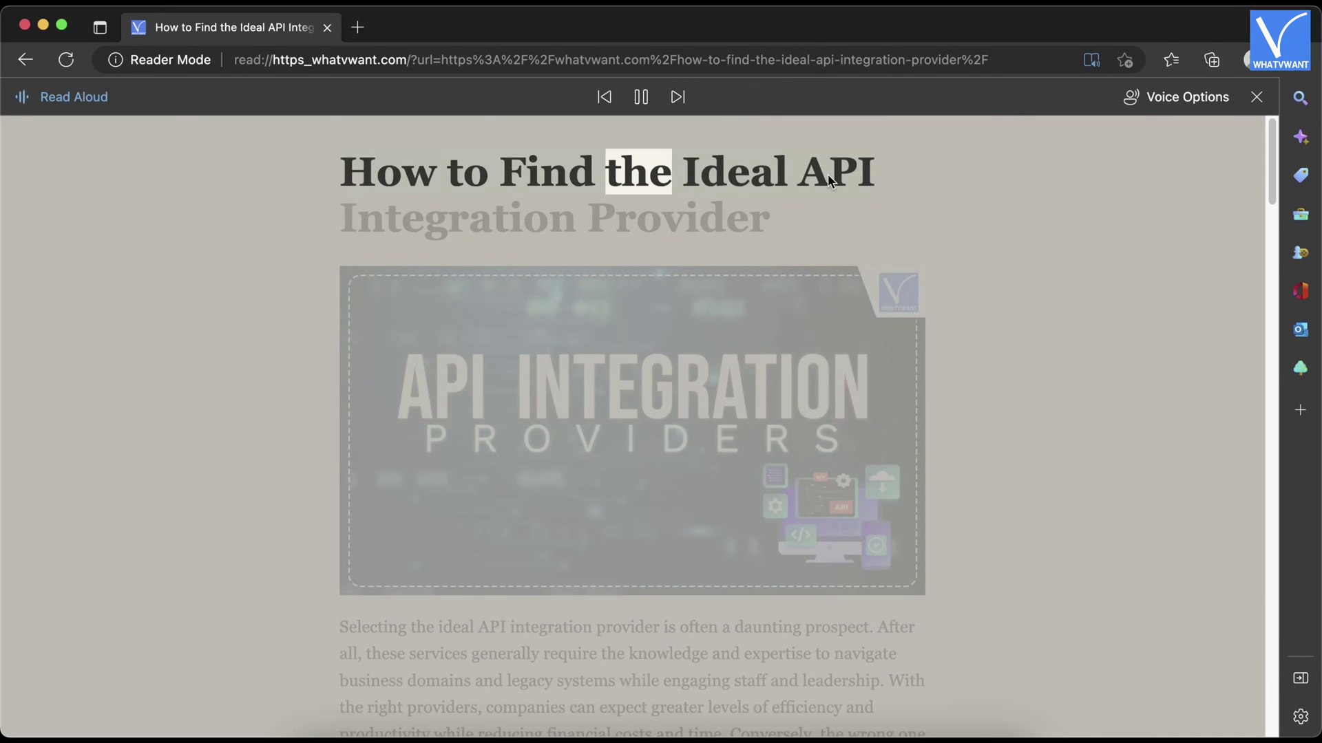
pyautogui.click(1182, 110)
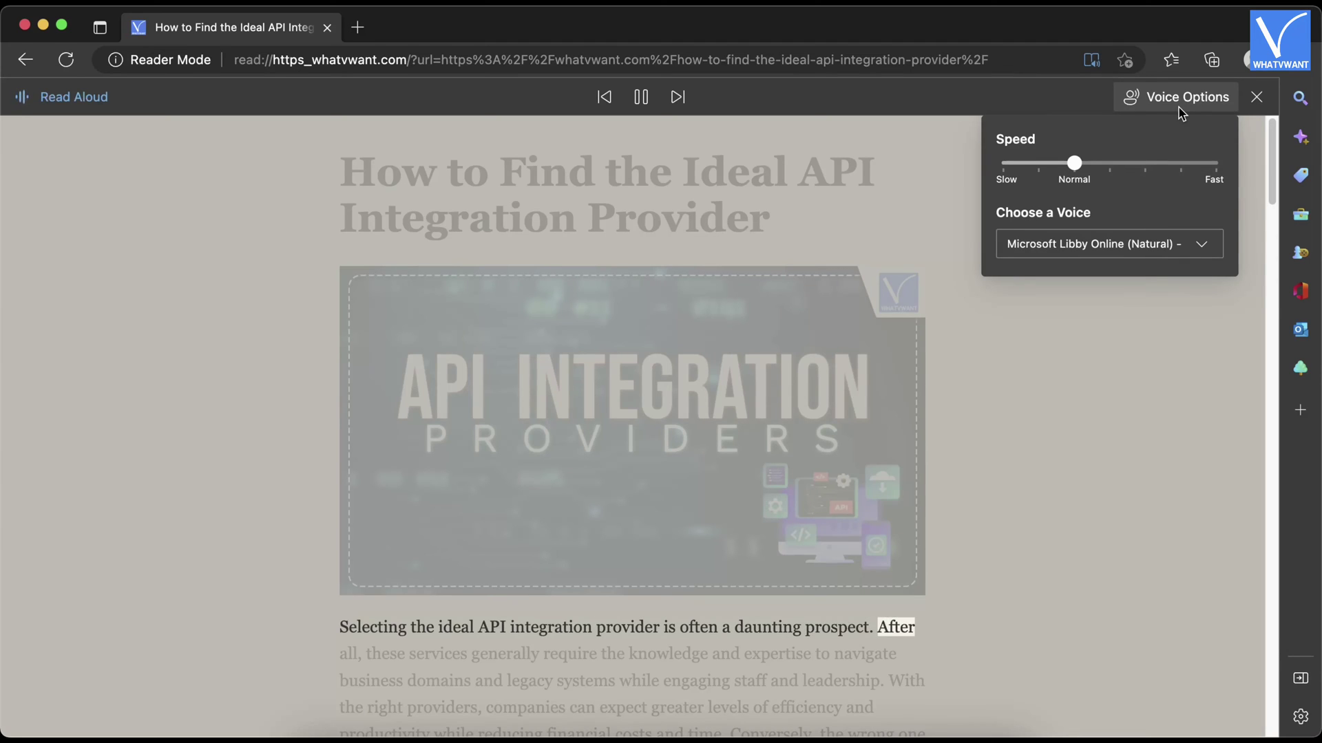
pyautogui.click(1194, 108)
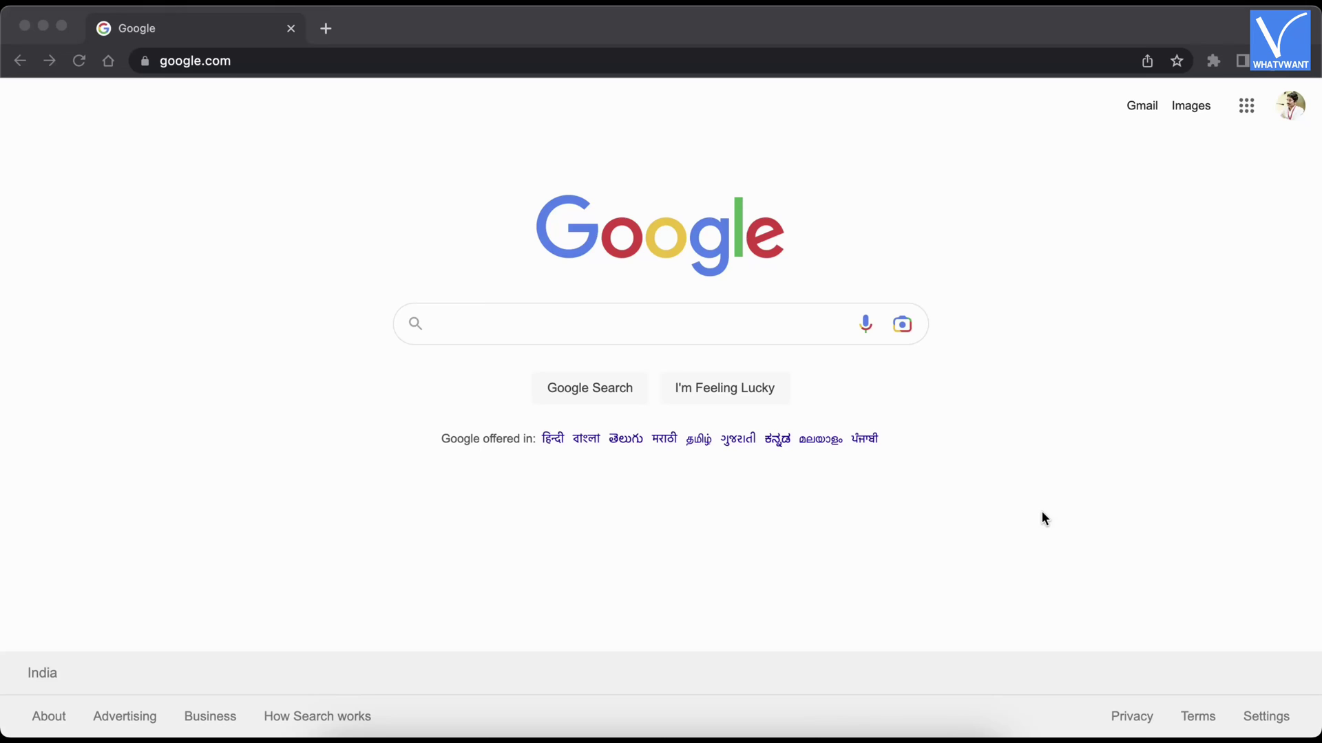
# - From chrome://apps, open the Chrome Web Store and search 'Immersive Reader for Chrome'
pyautogui.click(961, 177)
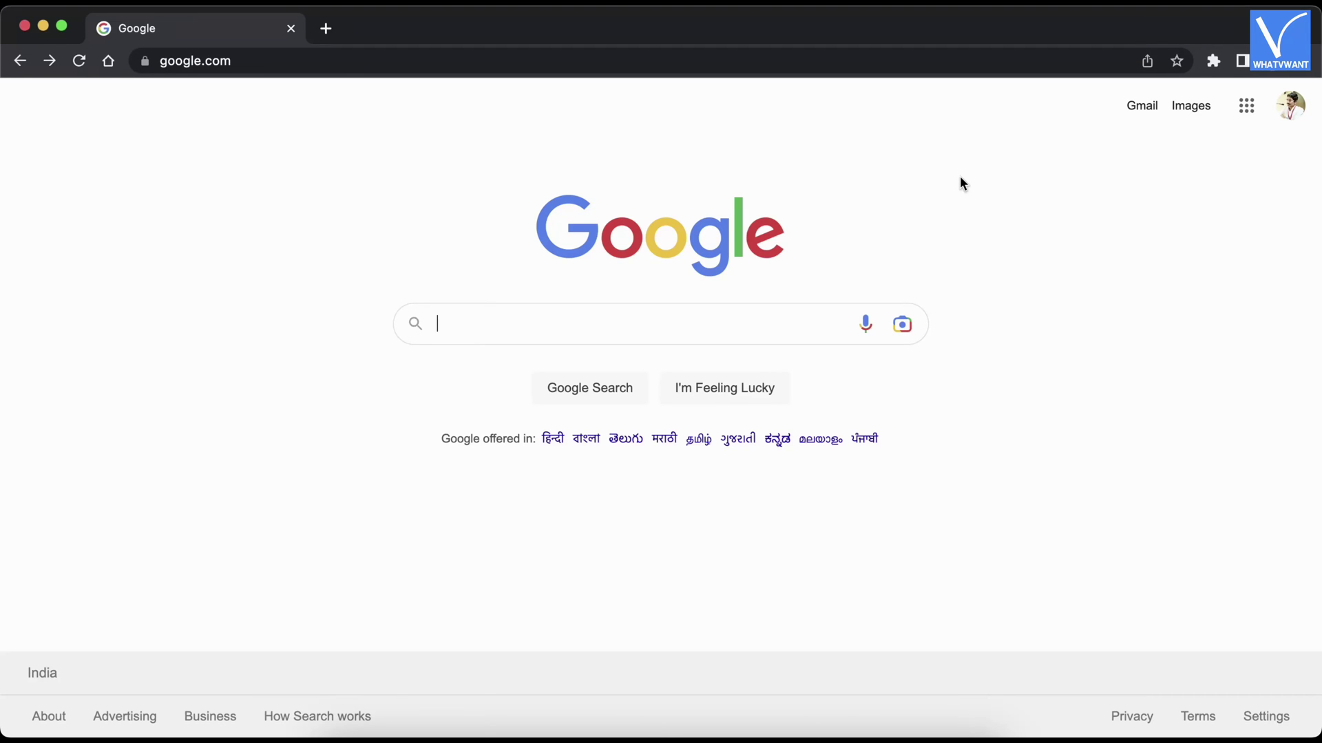
pyautogui.click(903, 65)
pyautogui.write('chrome://apps')
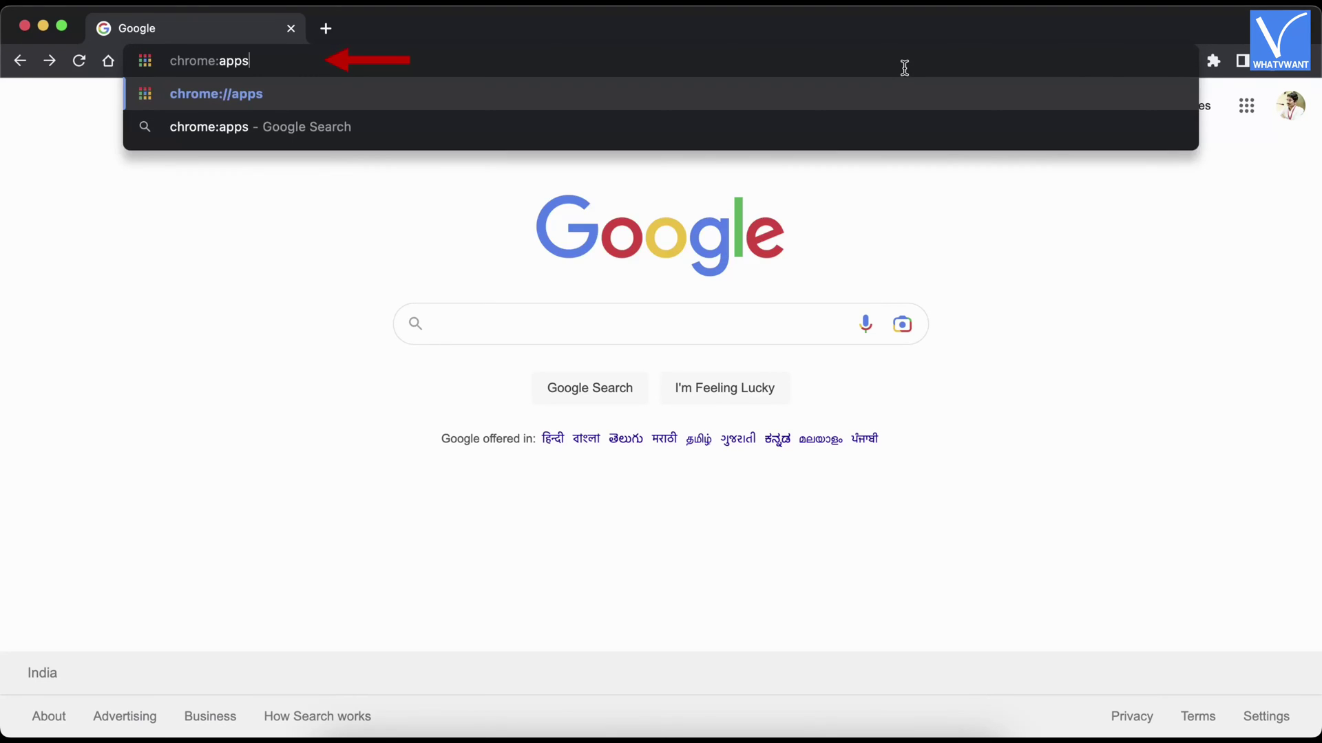
pyautogui.press('Return')
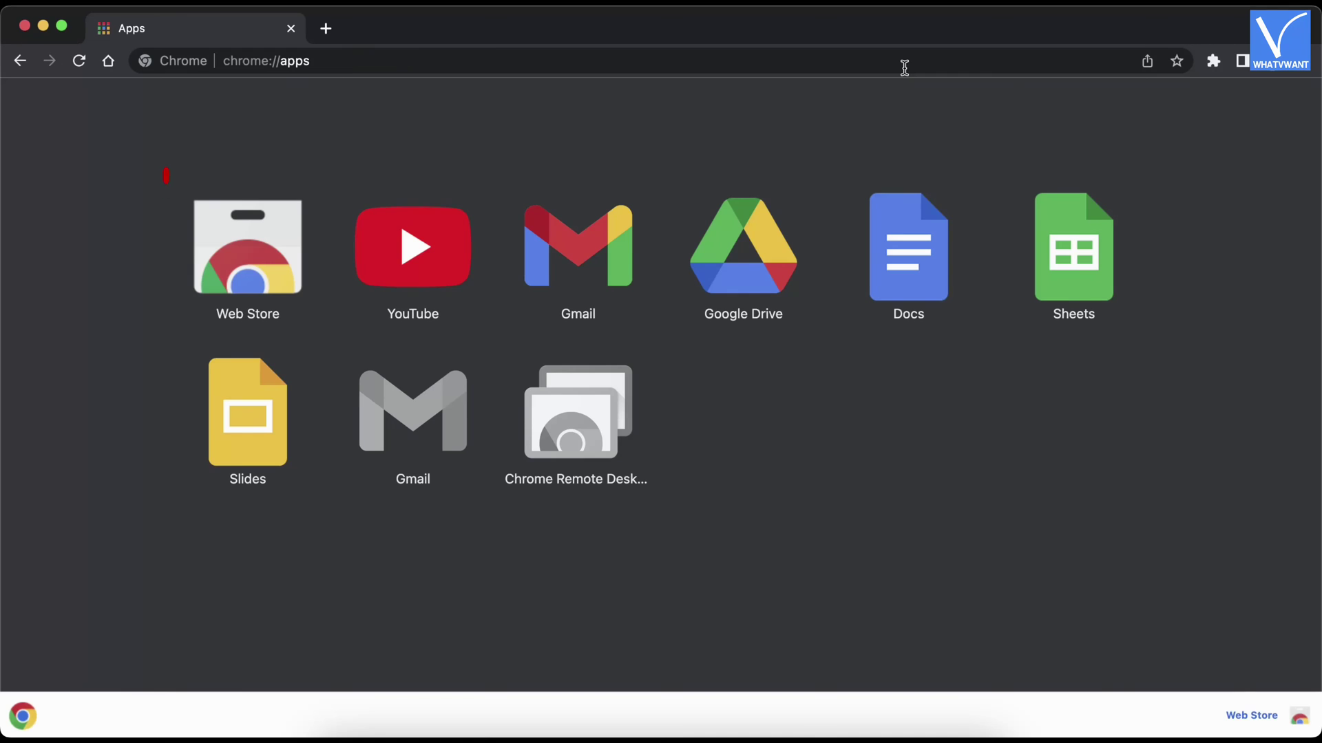
pyautogui.click(271, 278)
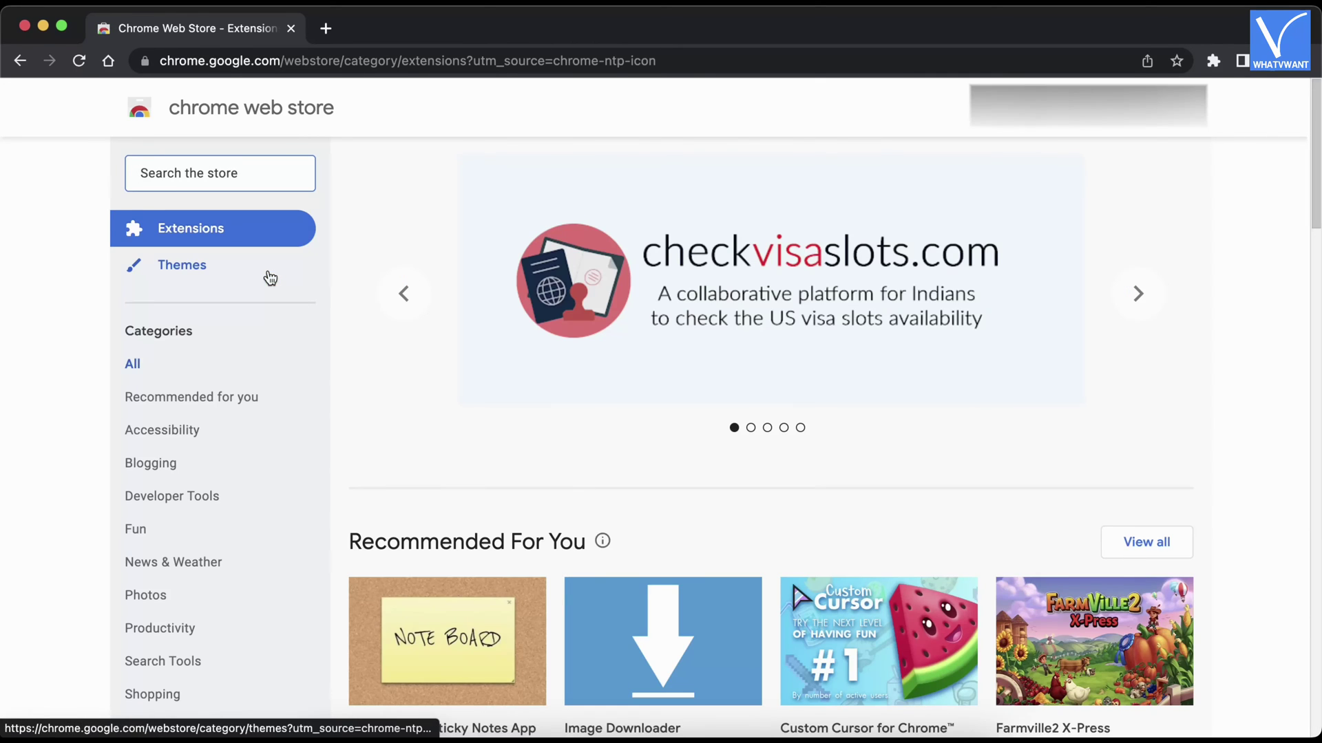
pyautogui.write('Immersive Reader fo')
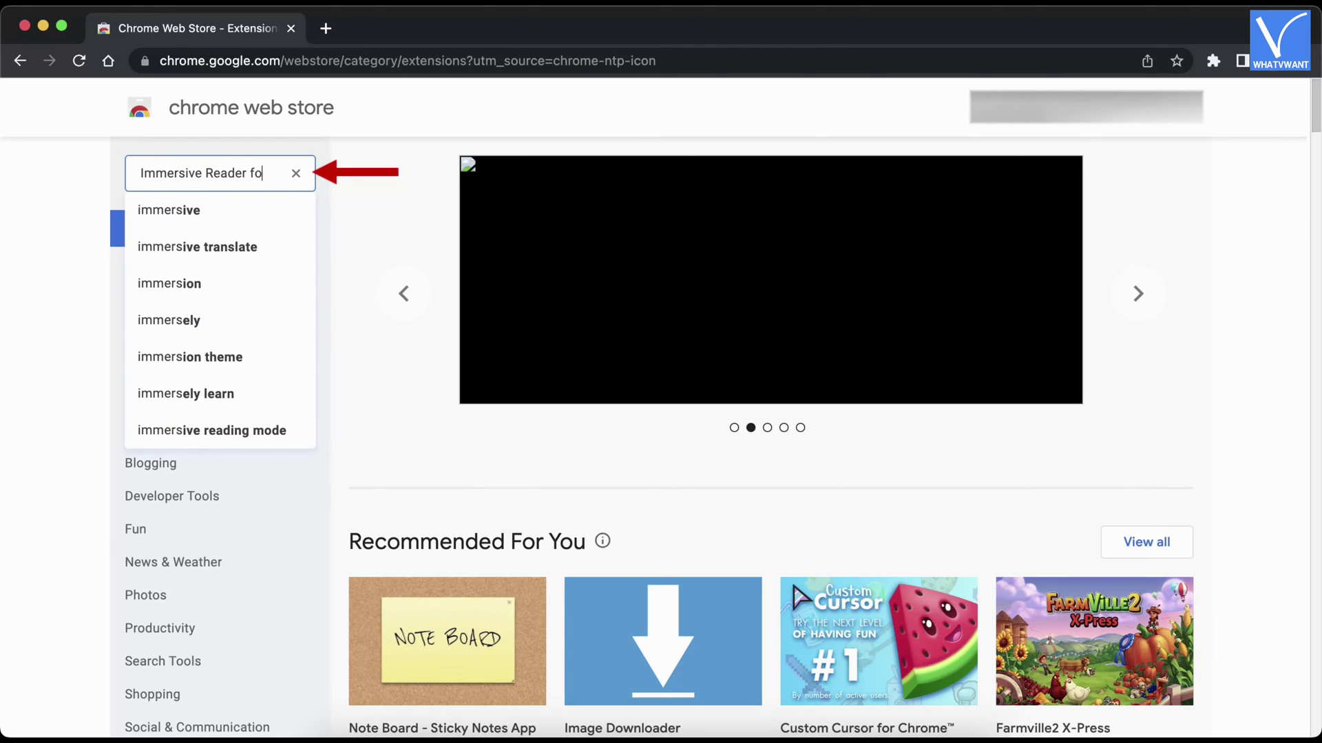
pyautogui.write('r Chrome')
pyautogui.press('Return')
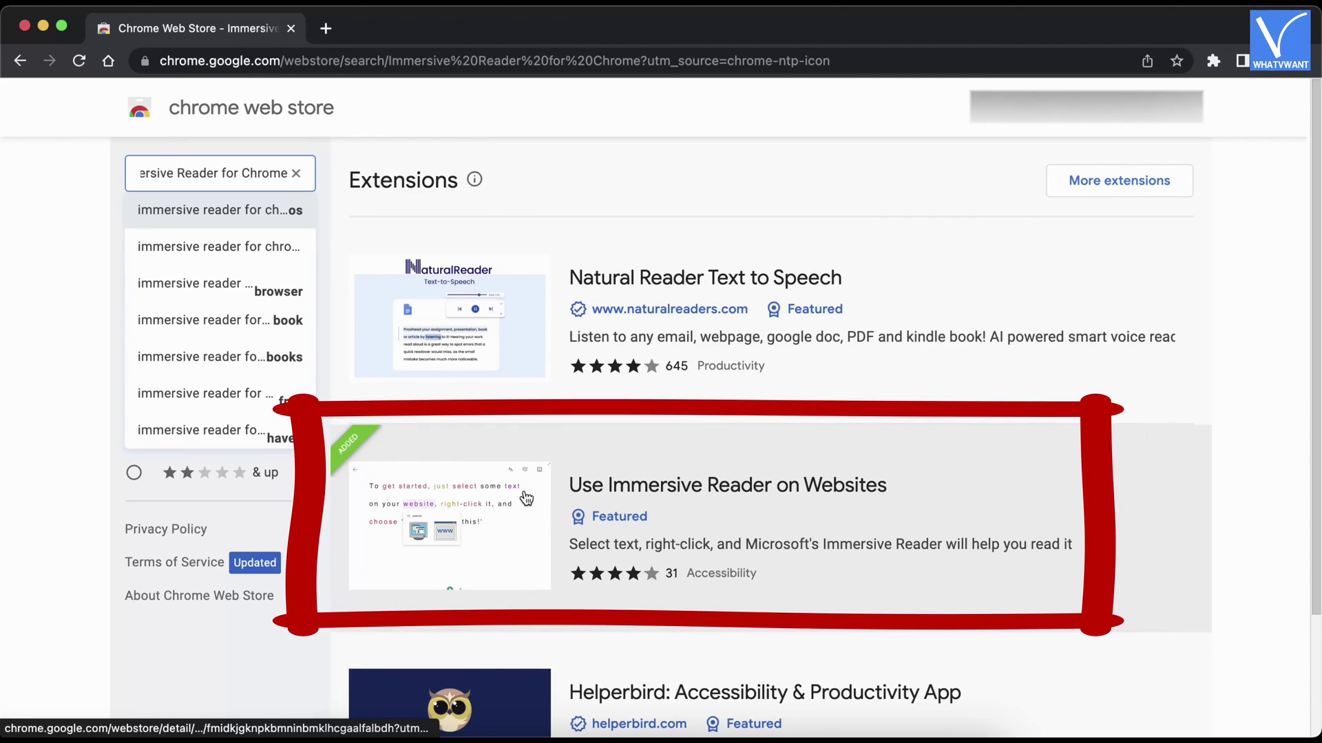
# - Open the Use Immersive Reader on Websites store listing, then show the installed extensions list
pyautogui.click(557, 531)
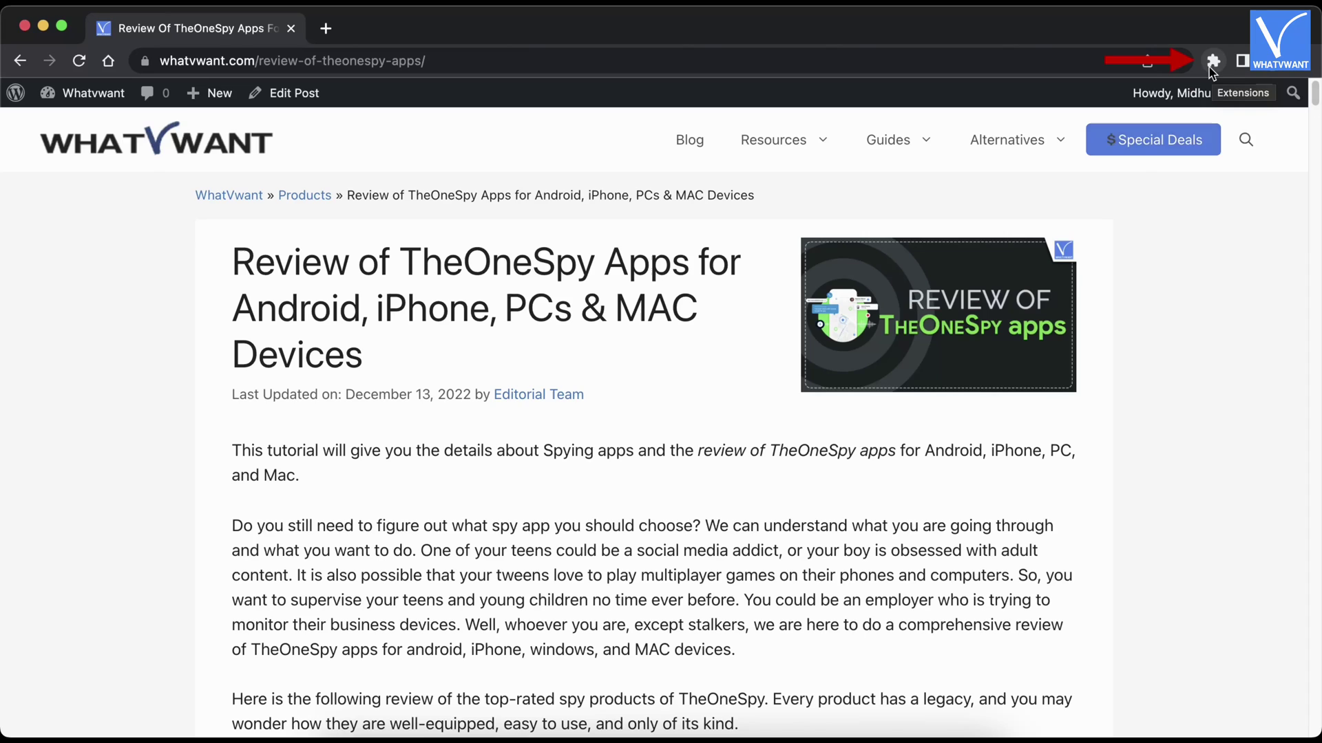
pyautogui.click(1213, 63)
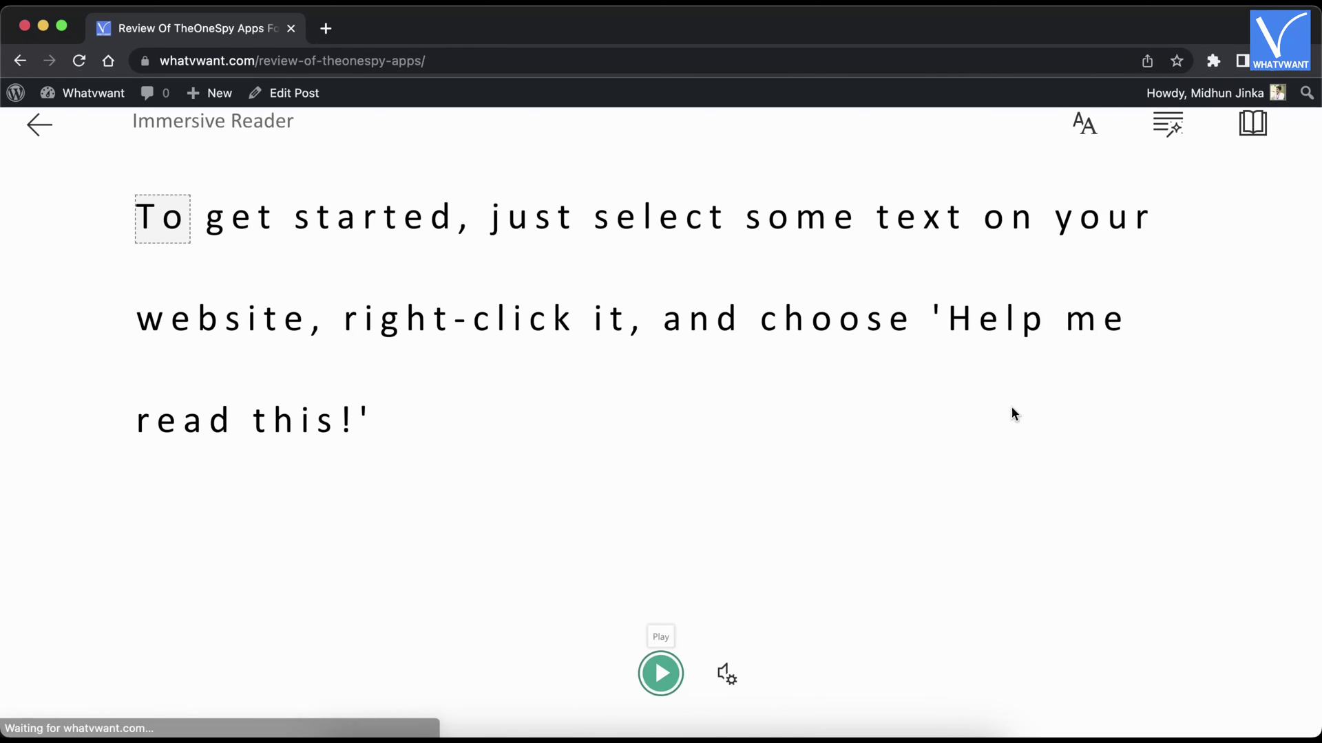
# - Review the extension's text display, reading preference and voice speed settings
pyautogui.click(1085, 135)
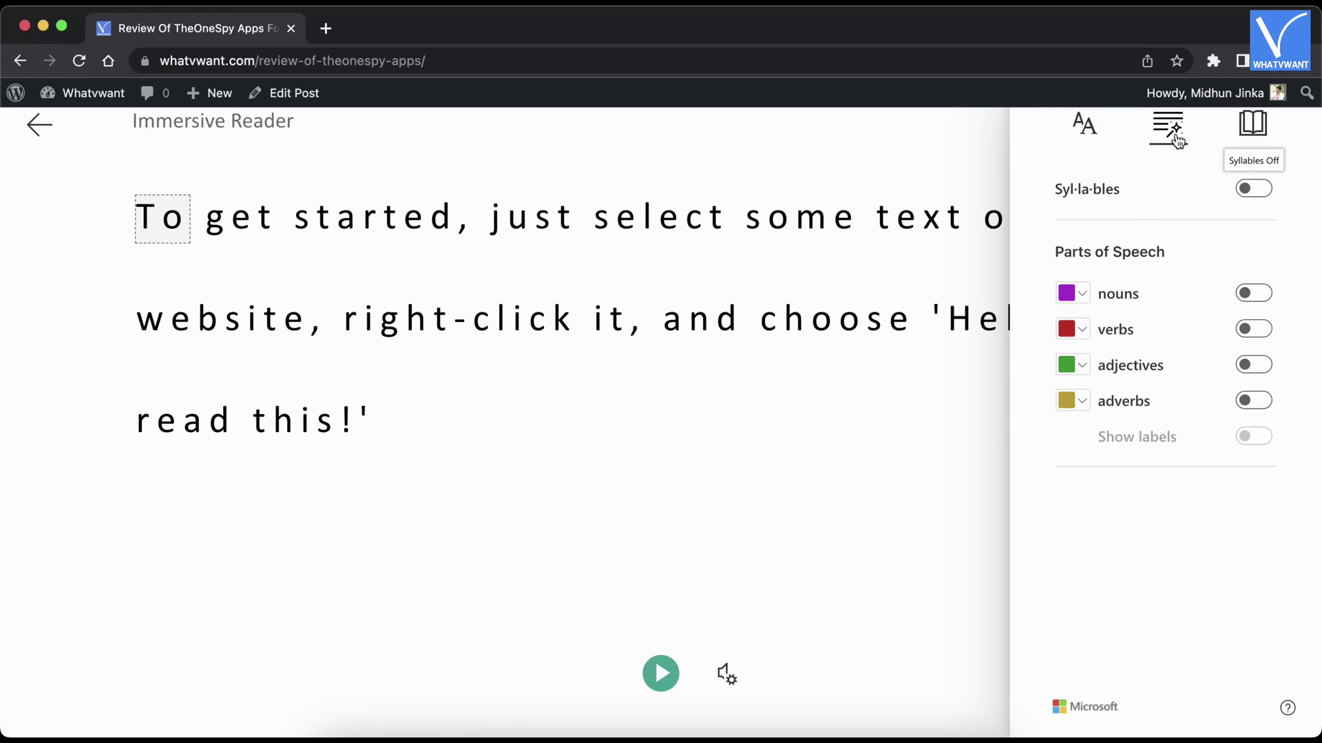
pyautogui.click(1255, 125)
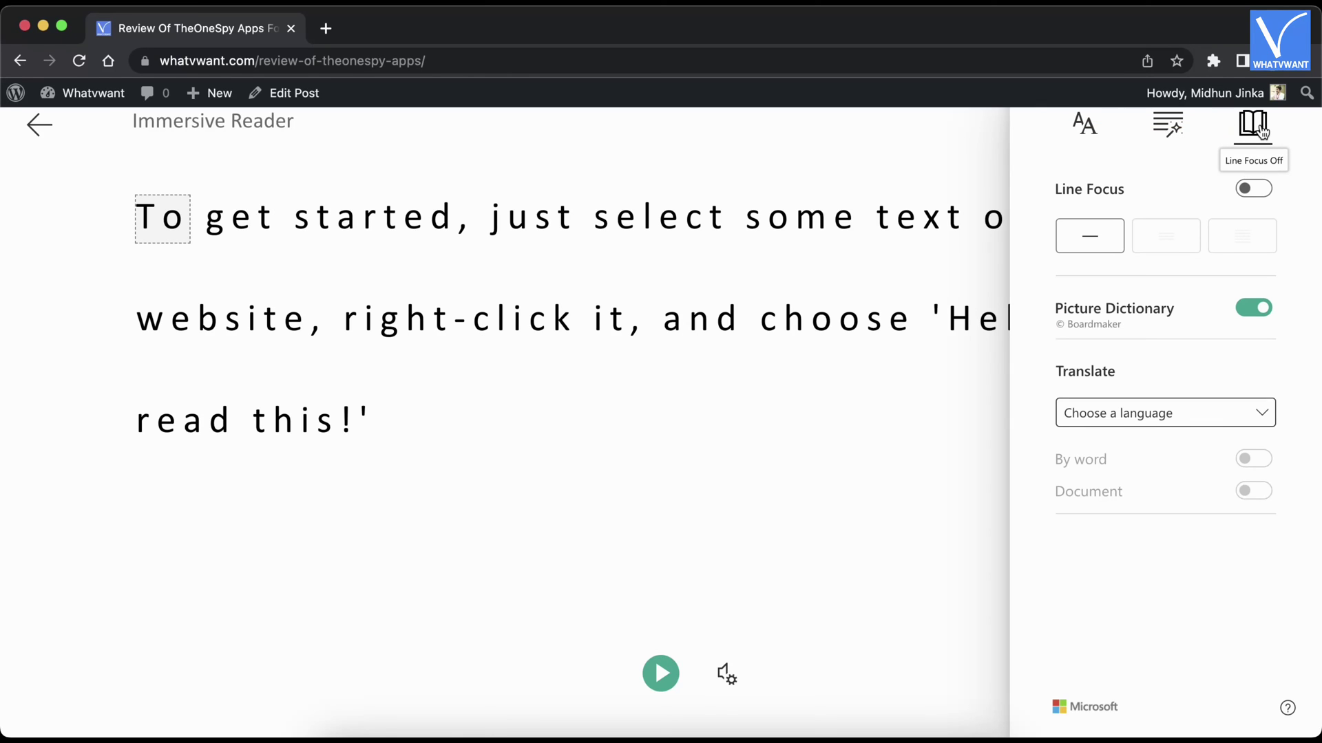
pyautogui.click(1254, 125)
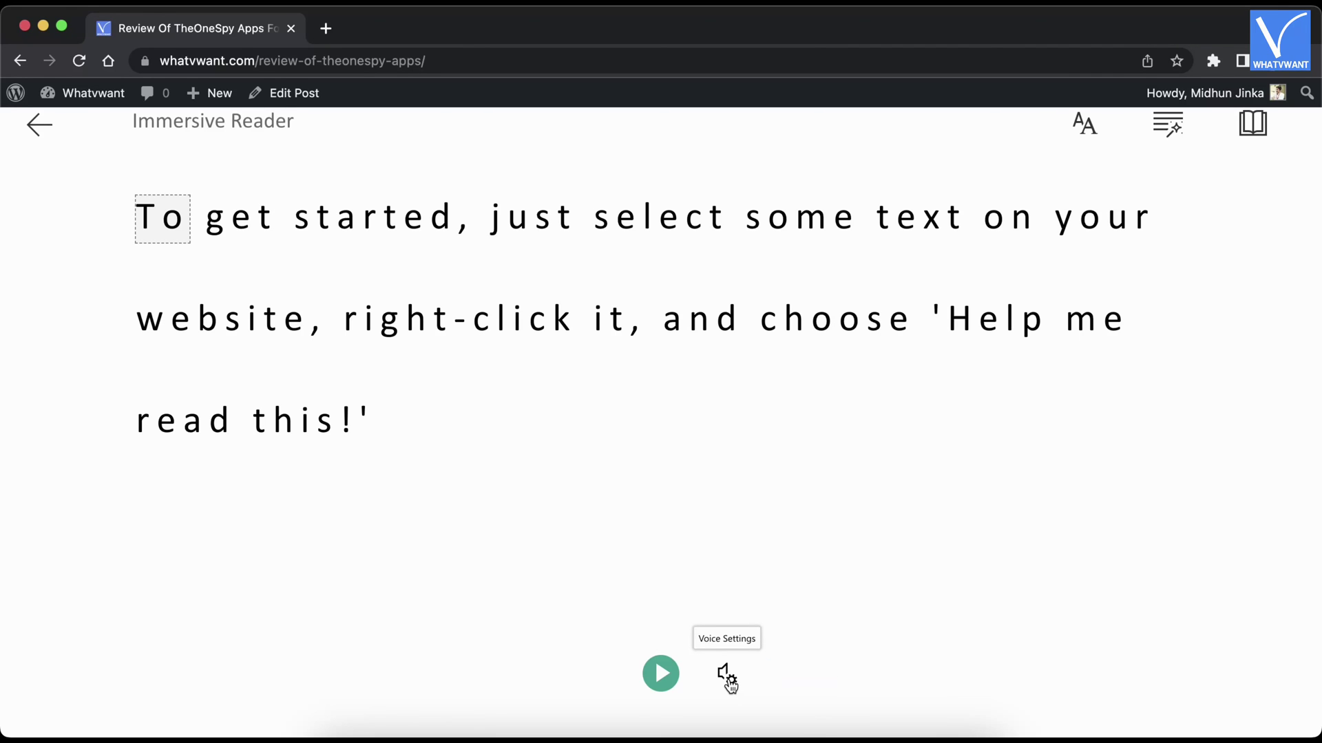
pyautogui.click(729, 681)
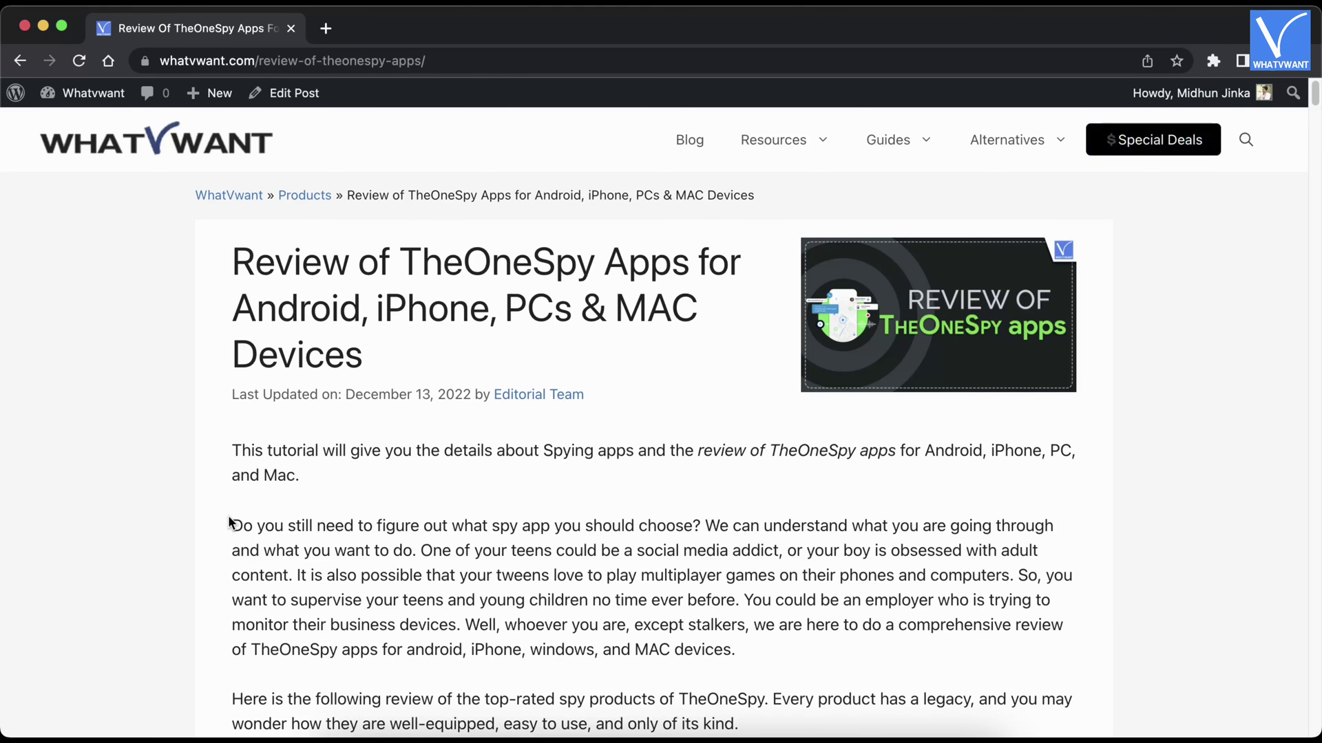
# - Select the spy-app paragraph, open it with 'Help me read this' and play it aloud
pyautogui.scroll(-2, 230, 522)
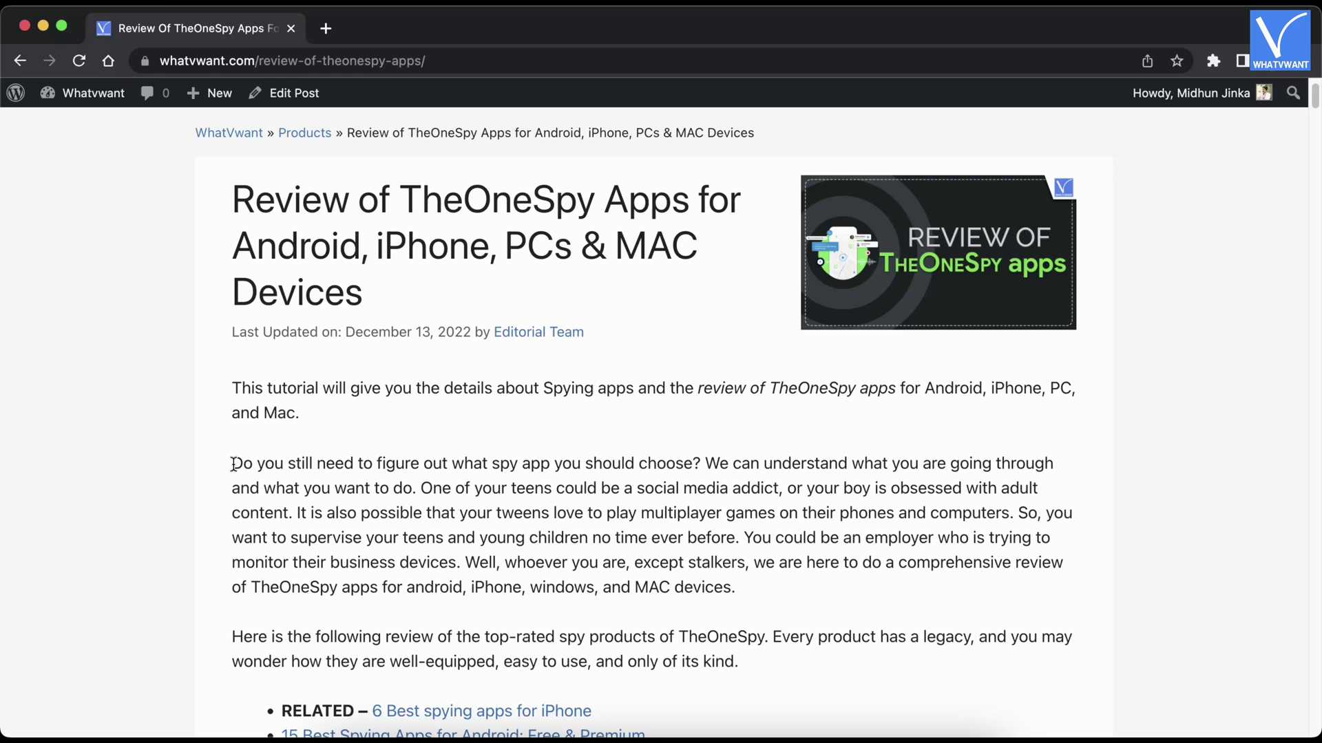
pyautogui.moveTo(234, 464); pyautogui.dragTo(740, 585)
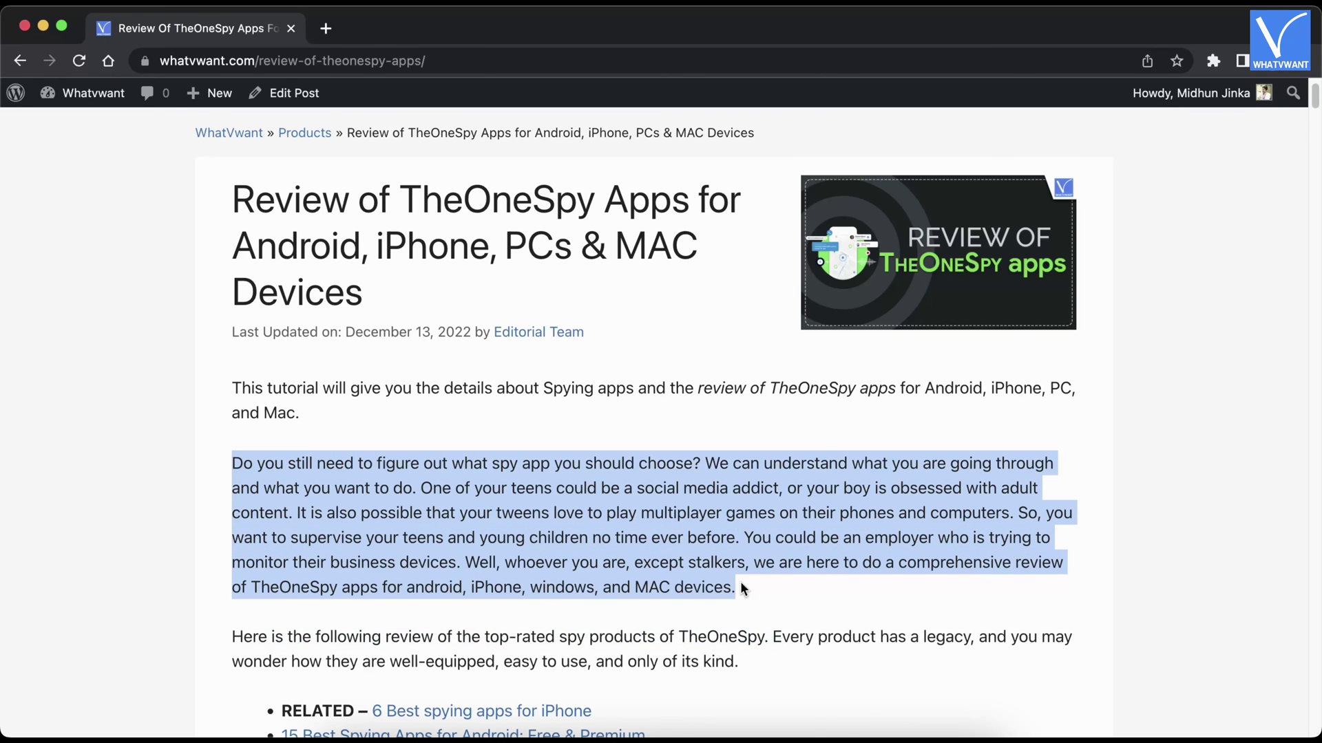
pyautogui.rightClick(559, 470)
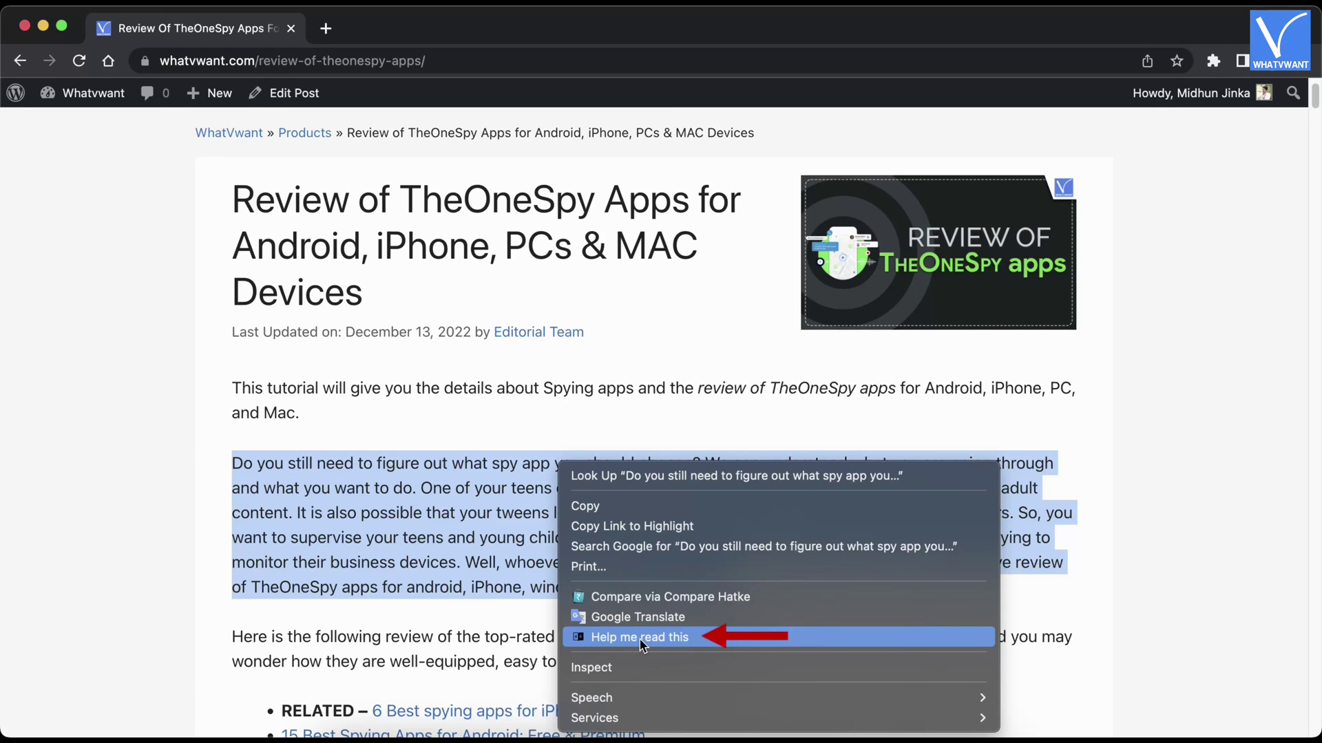
pyautogui.click(641, 645)
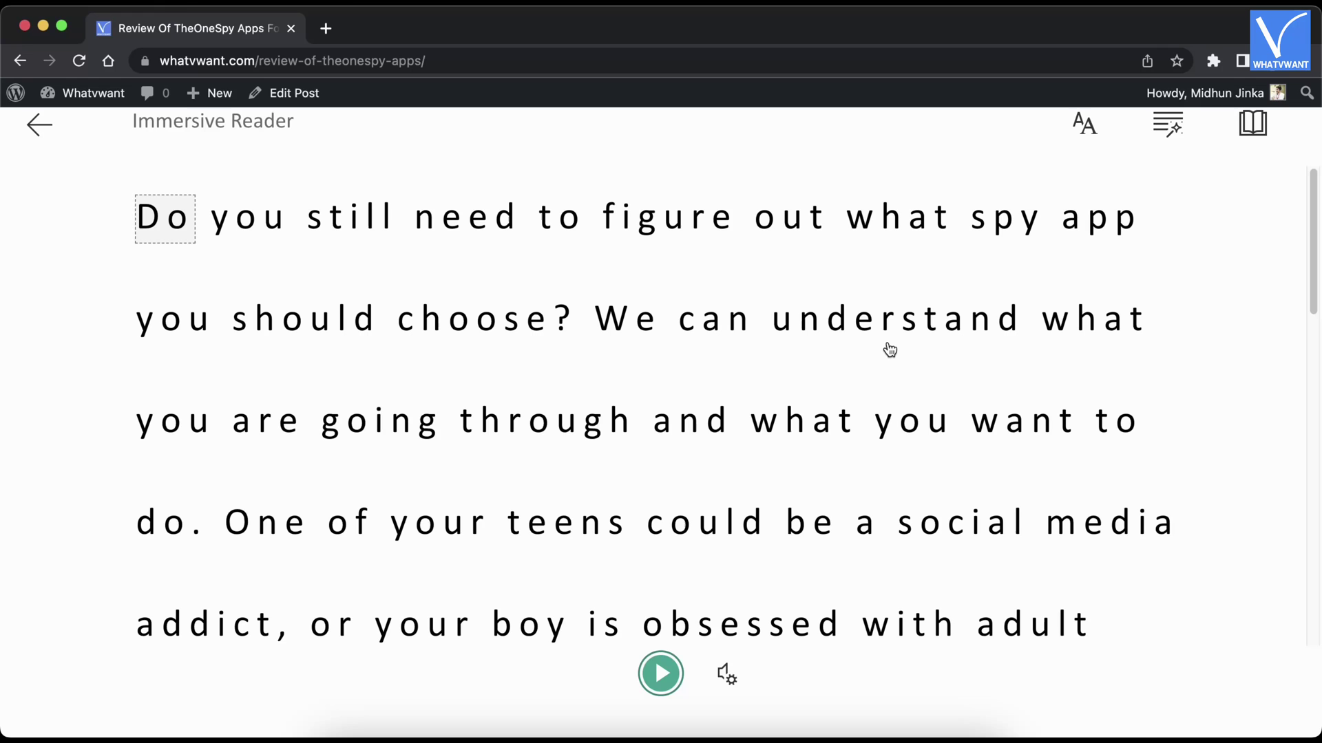
pyautogui.click(661, 681)
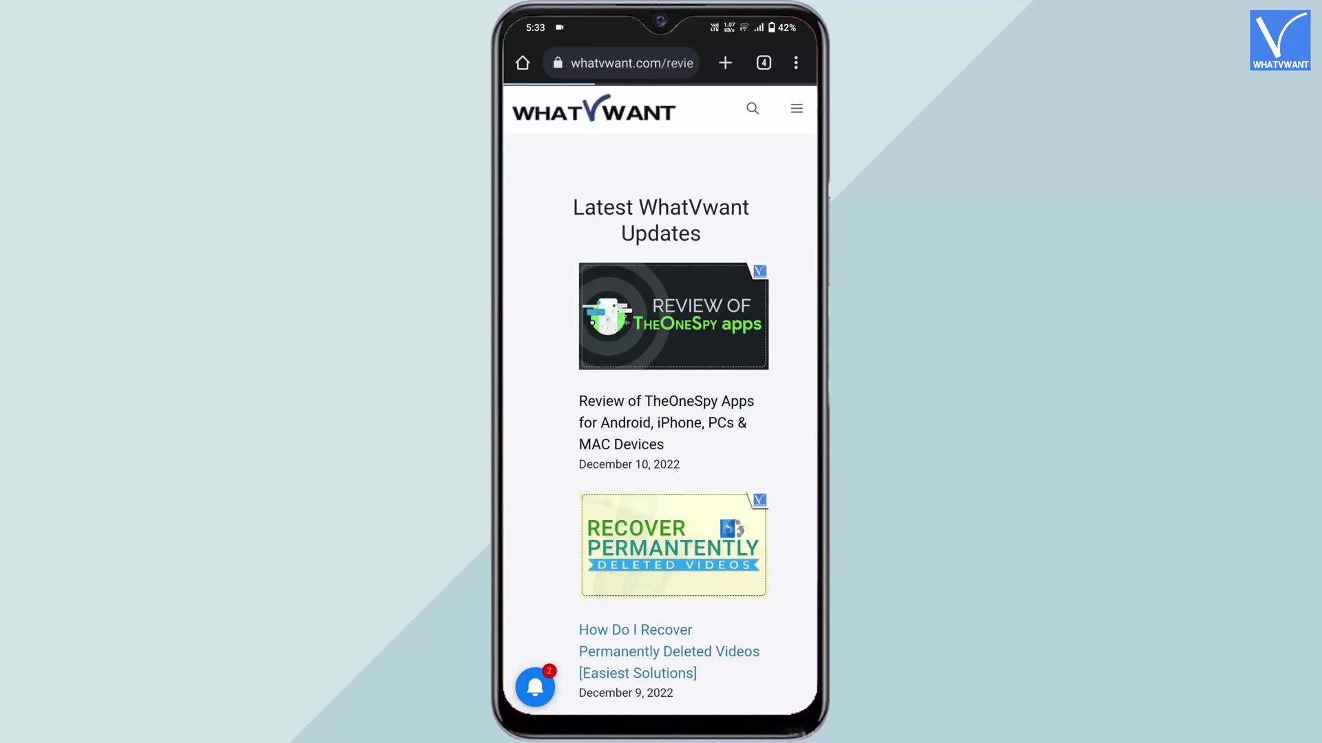
# - Accept the 'View simplified page' prompt for the TheOneSpy review article
pyautogui.click(773, 107)
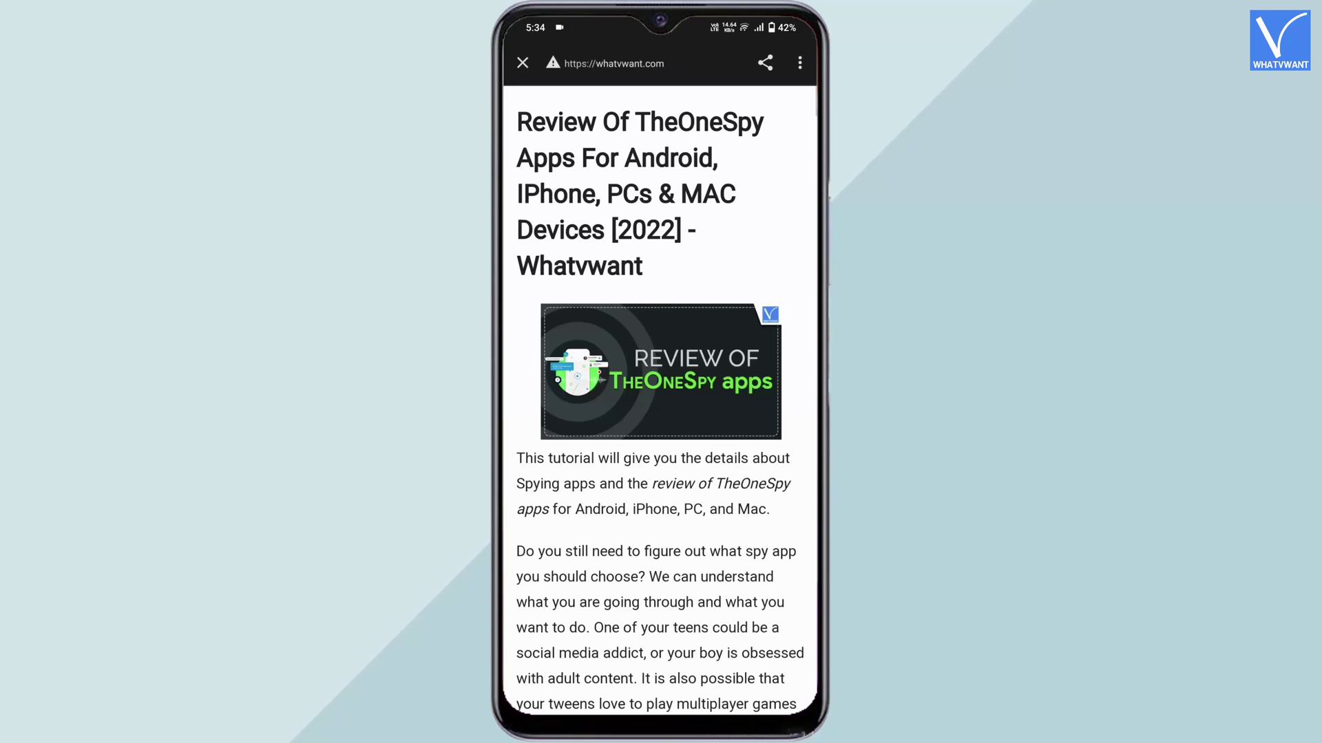